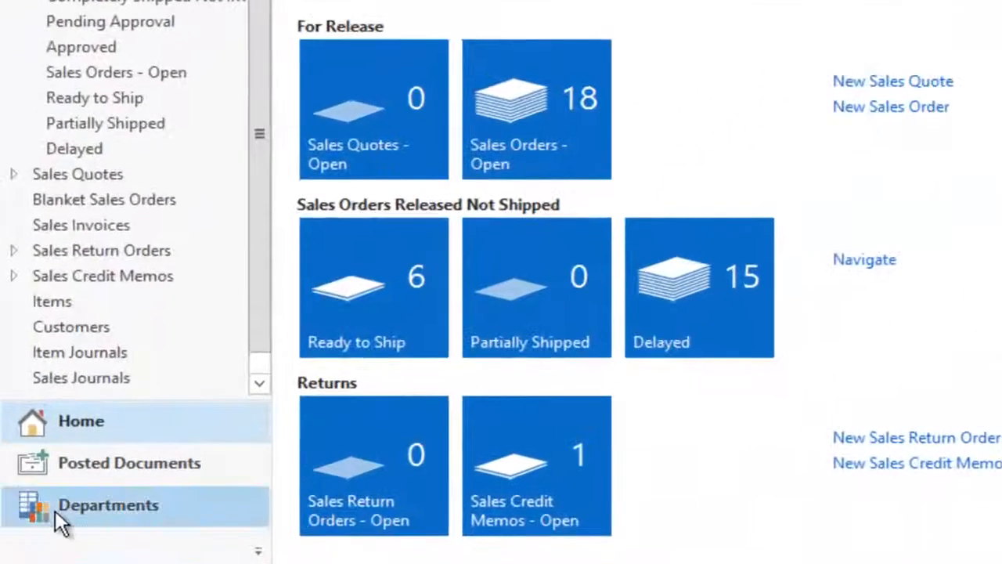
Go to Administration > Application Setup > Job Queue and open the Job Queues list
left_click(55, 509)
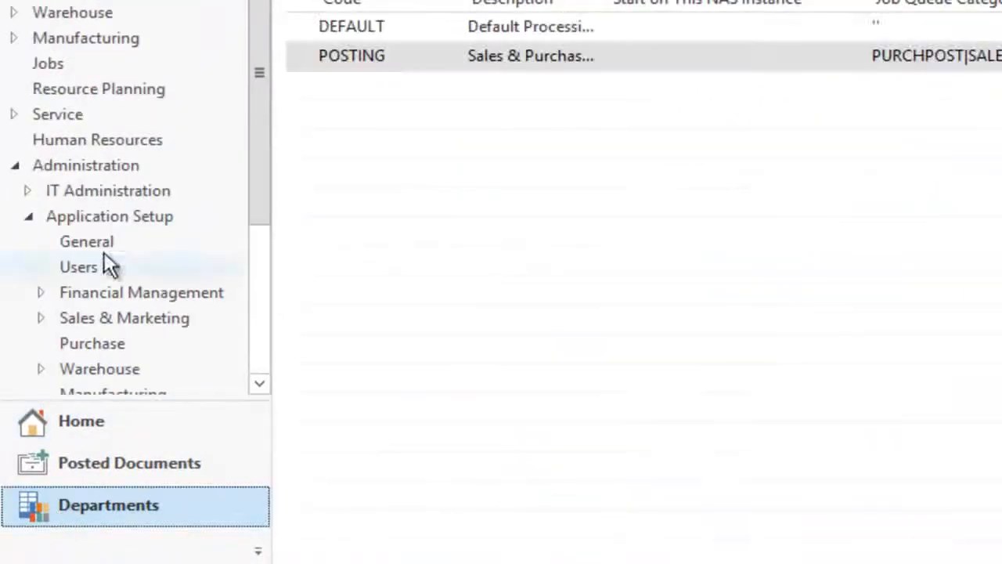
left_click(68, 166)
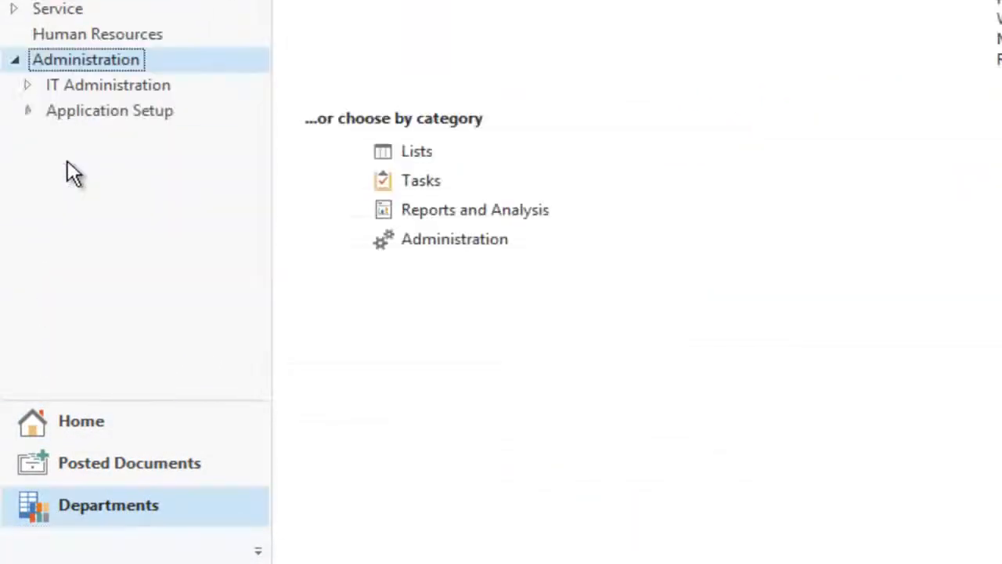
left_click(92, 111)
left_click(260, 383)
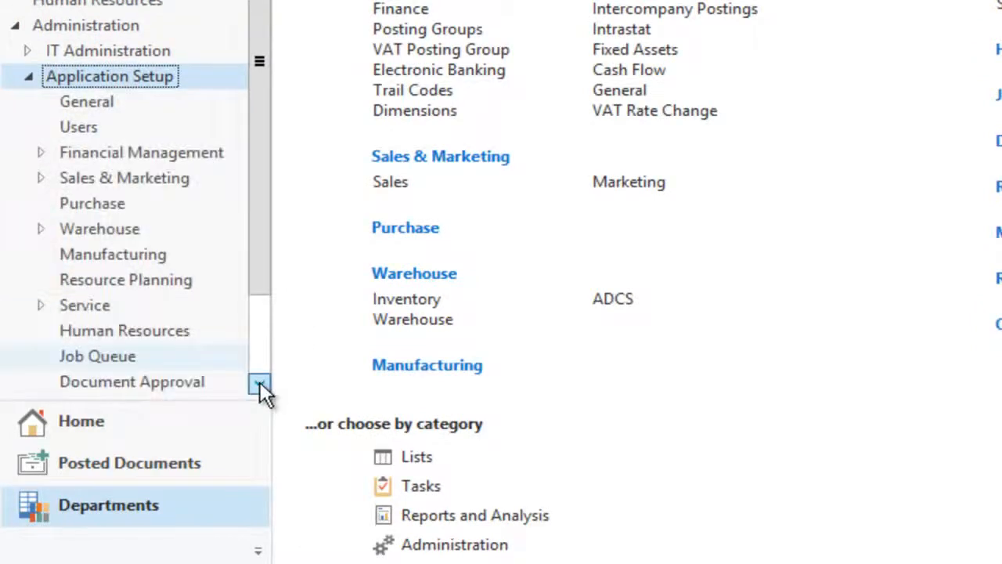
left_click(96, 329)
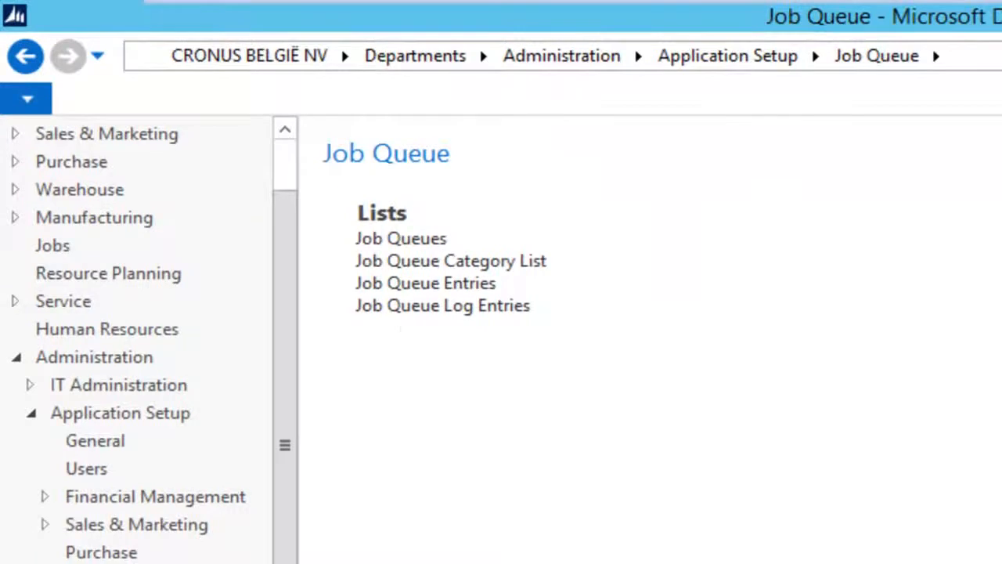
left_click(399, 238)
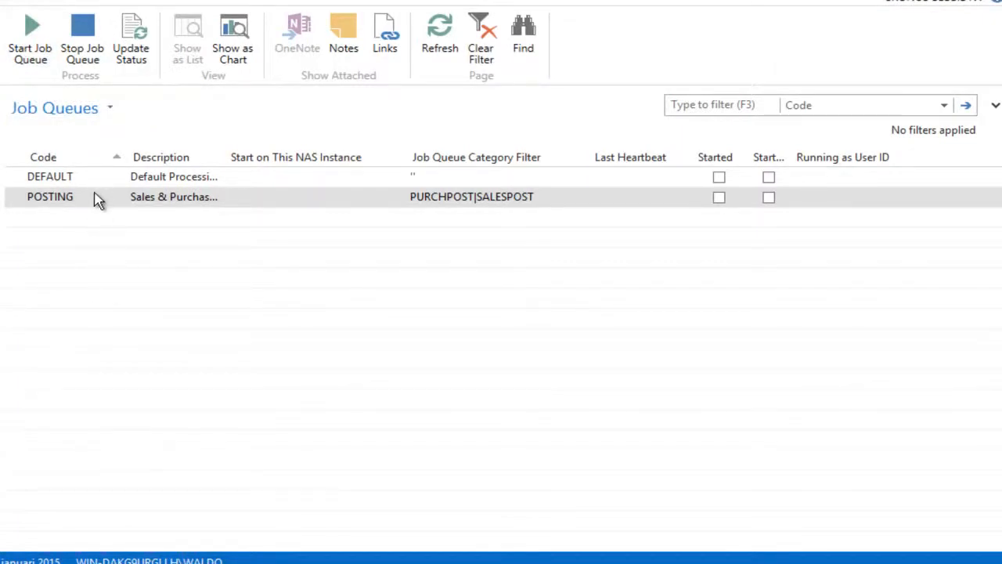
Check DEFAULT's Start Automatically From NAS setting without keeping it, then return to the Job Queue page
double_click(62, 178)
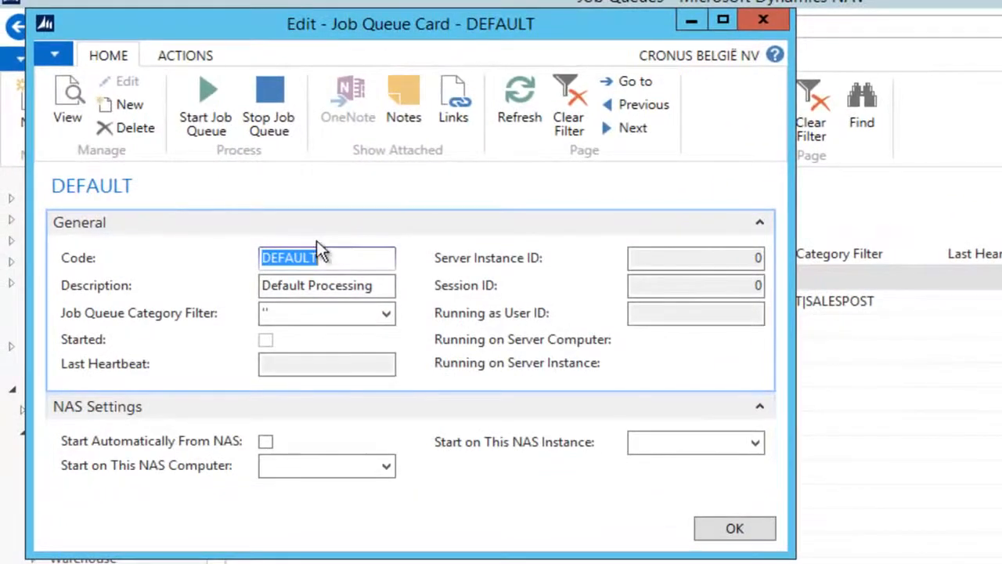
left_click(265, 443)
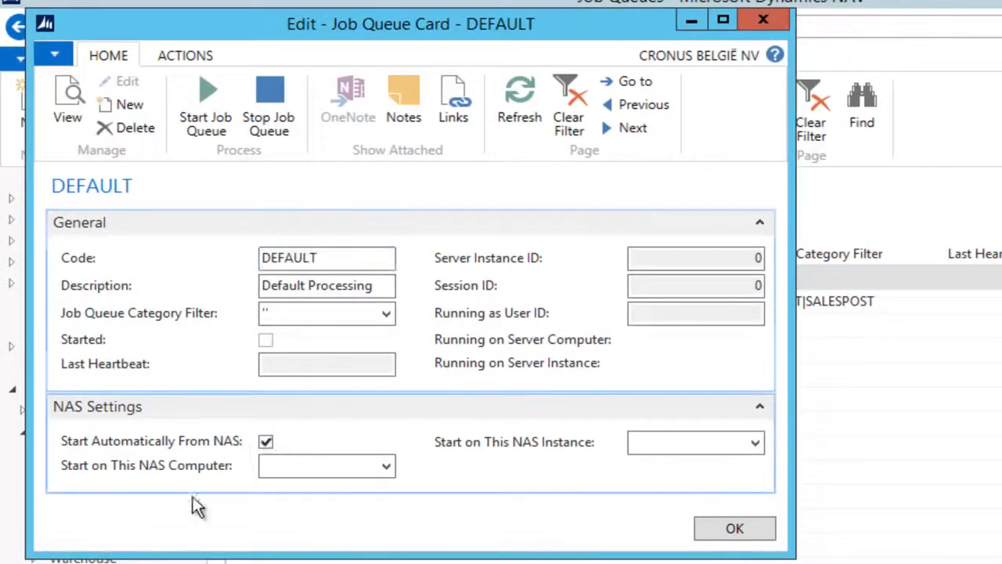
key("Escape")
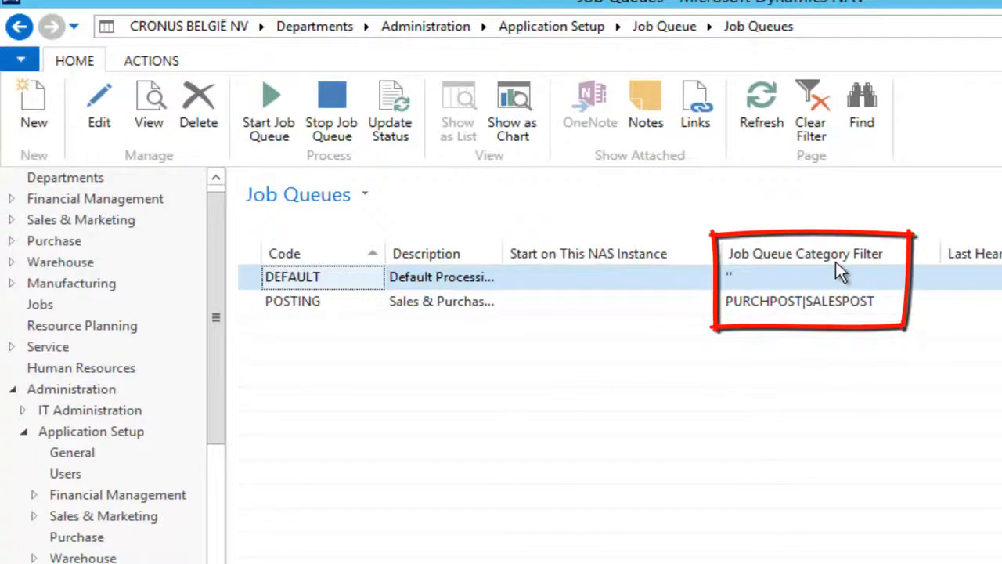
double_click(305, 278)
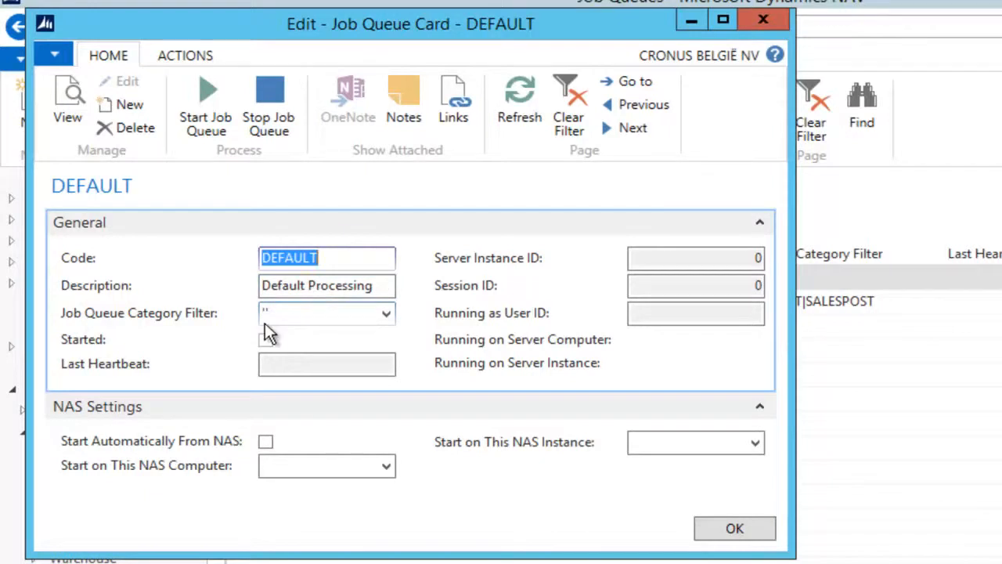
left_click(759, 26)
left_click(286, 308)
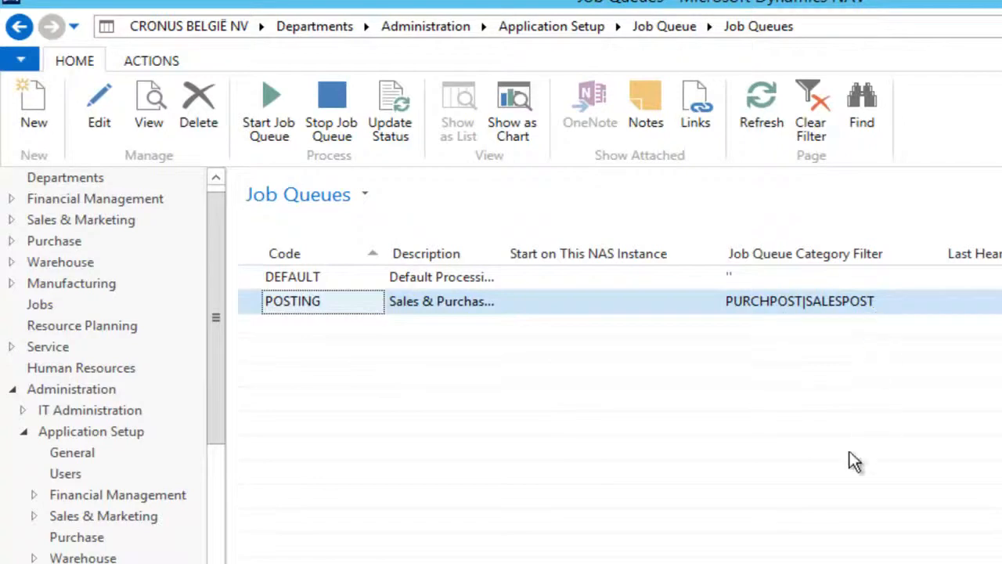
left_click(19, 28)
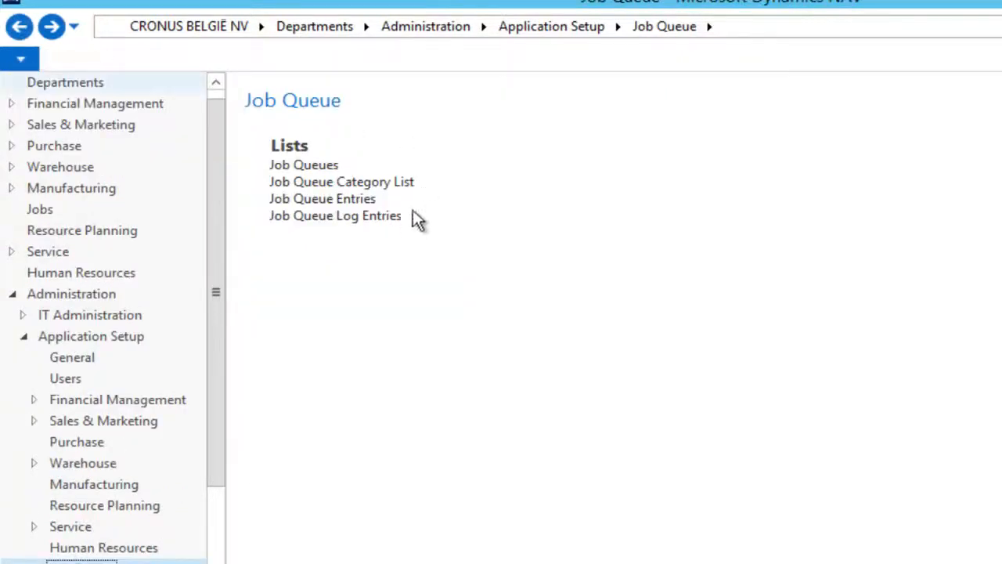
left_click(354, 184)
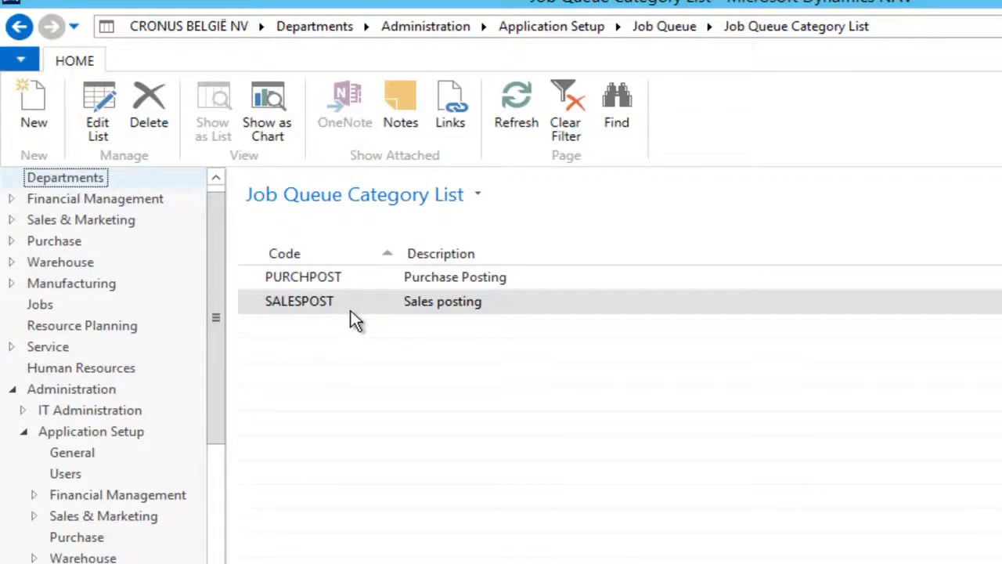
left_click(20, 27)
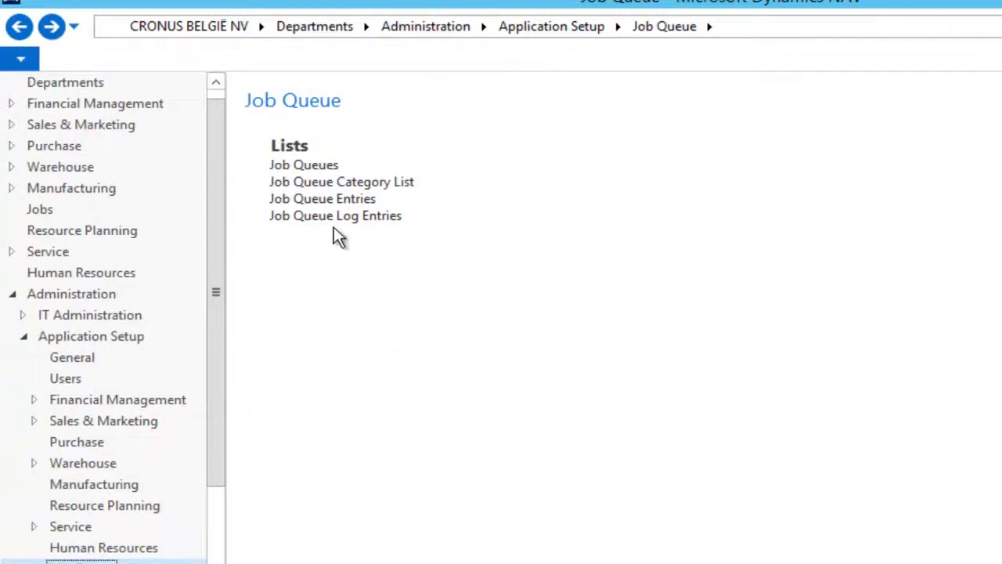
left_click(320, 201)
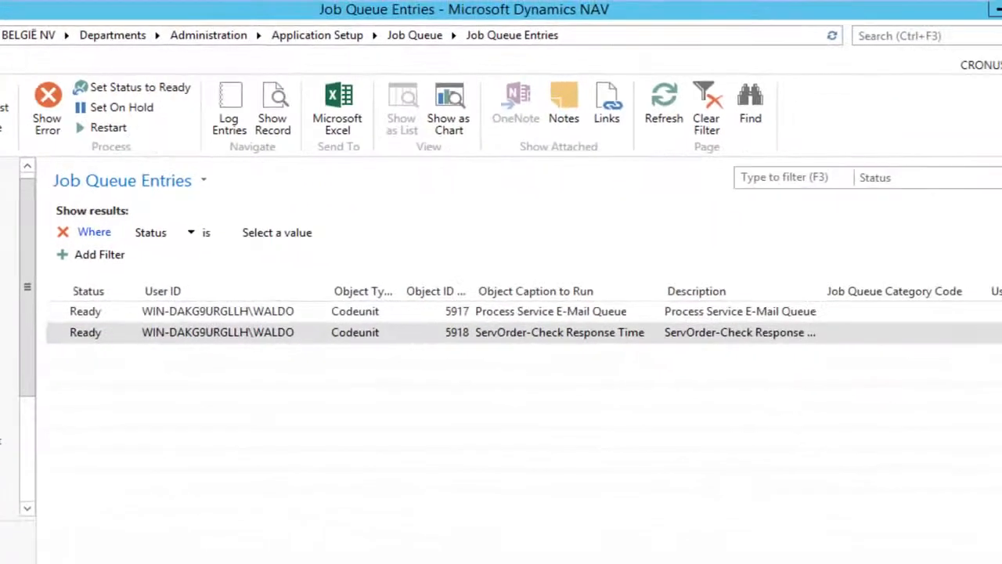
Review the two entries' Recurring and Earliest Start Date/Time columns, then reopen the Job Queues list
scroll(516, 329, "right", 4)
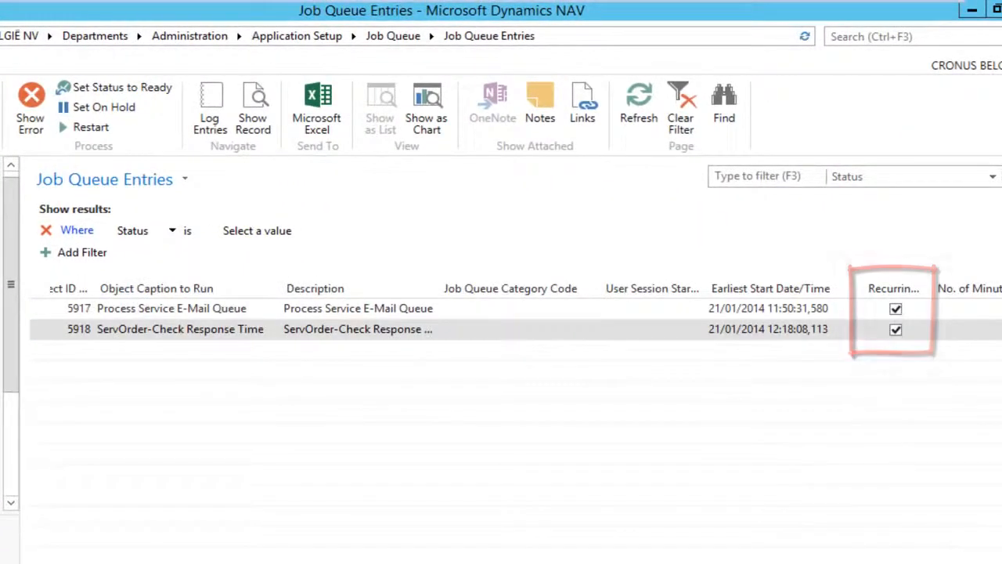
scroll(516, 329, "left", 5)
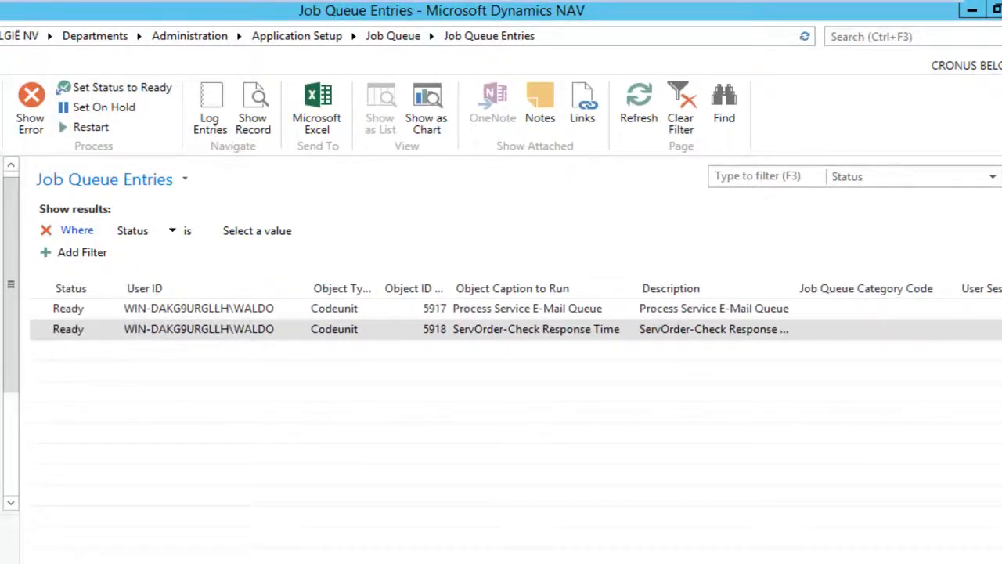
scroll(517, 329, "right", 4)
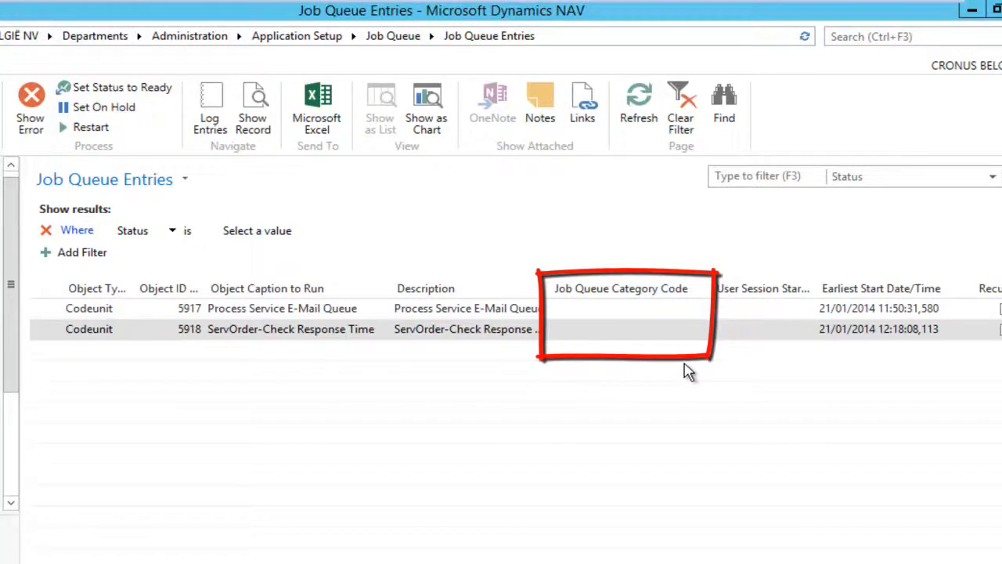
scroll(517, 329, "left", 2)
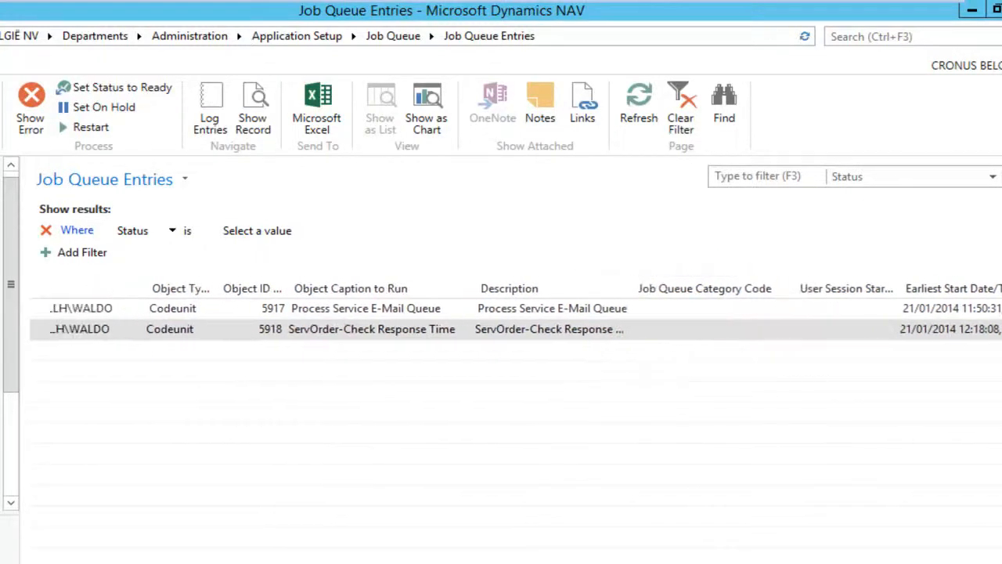
scroll(516, 329, "left", 3)
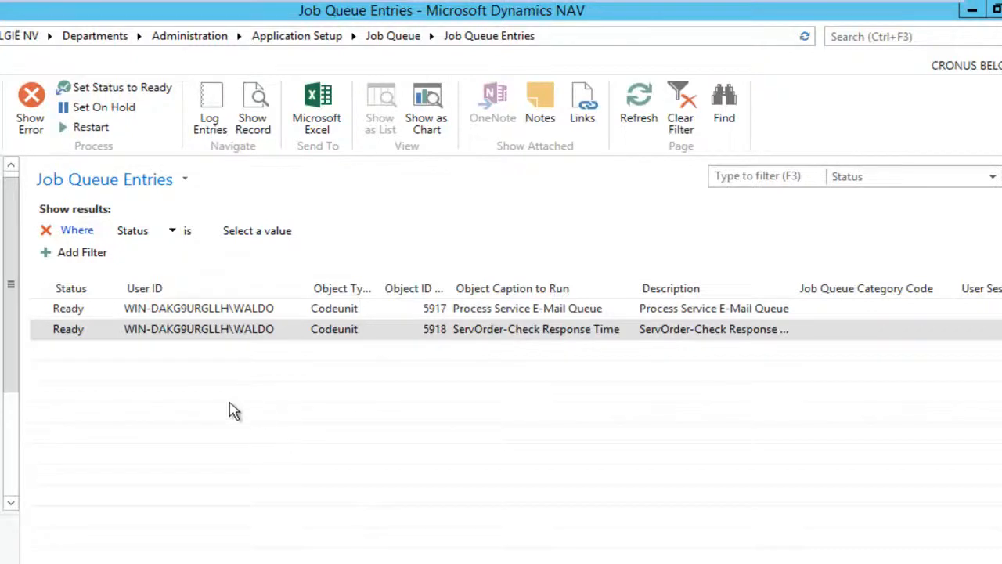
key("Escape")
left_click(85, 154)
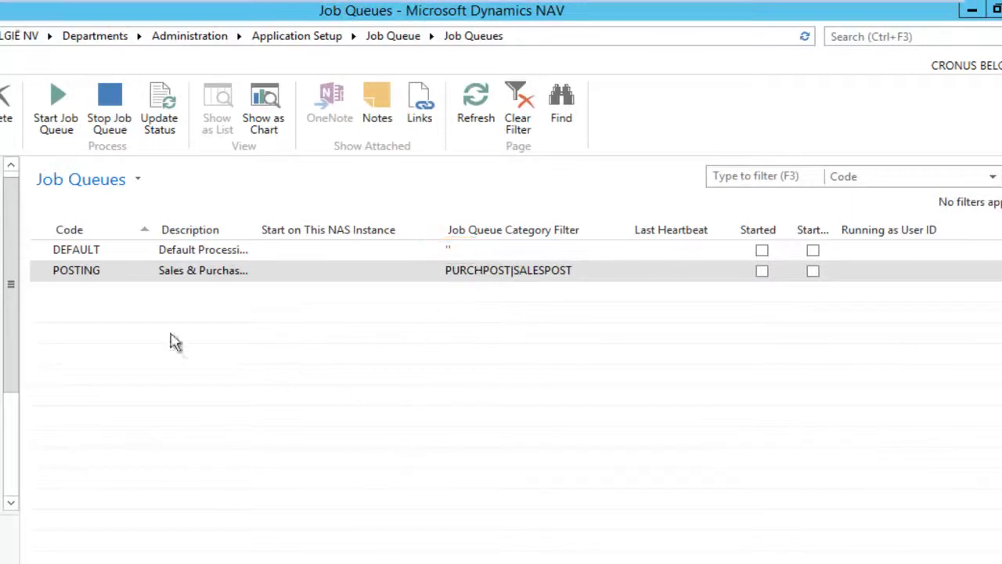
Select DEFAULT, return to the Job Queue page and open Job Queue Log Entries
left_click(102, 247)
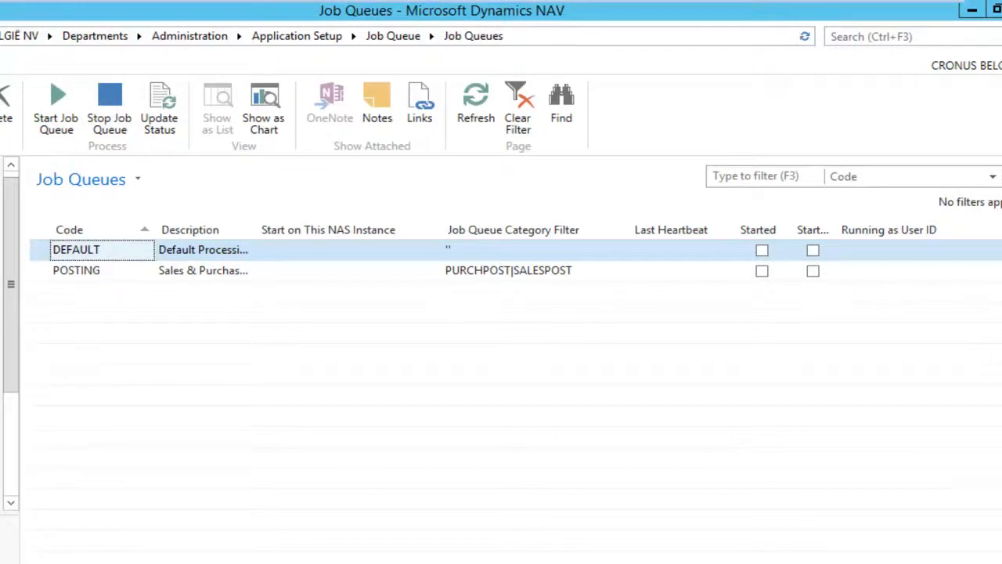
left_click(1, 497)
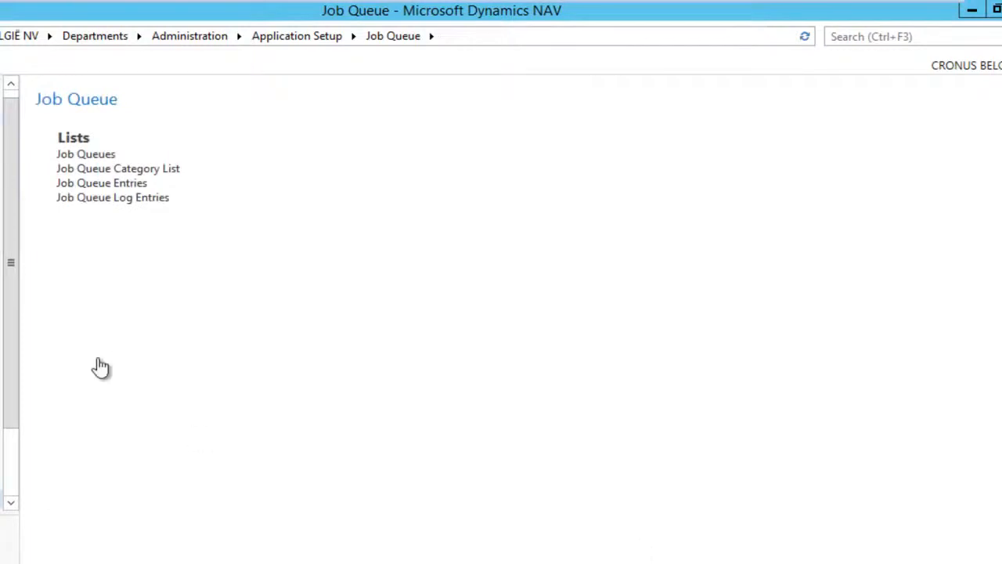
left_click(105, 205)
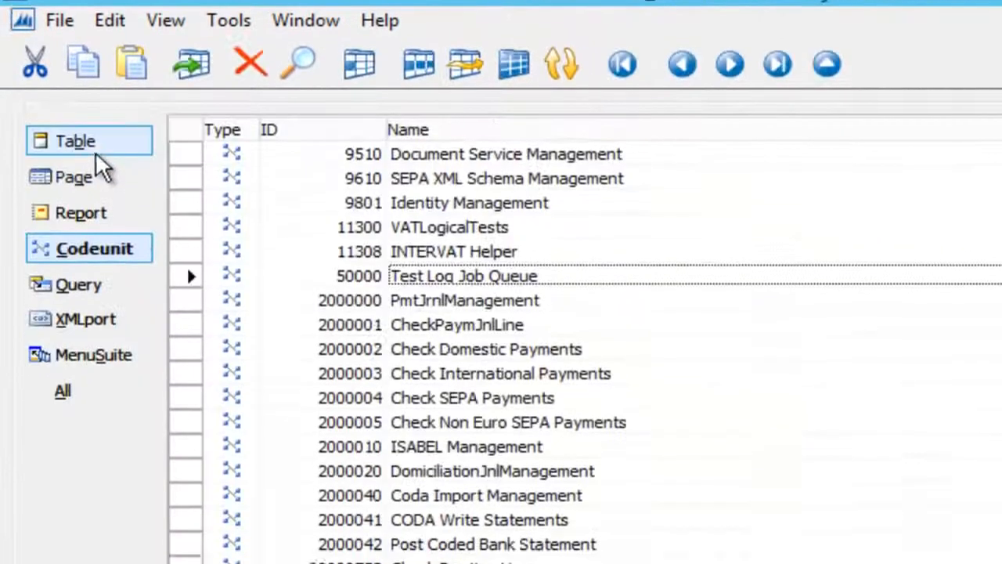
Show the Object Designer's table list to locate table 50000 Job Queue Test Log
left_click(105, 161)
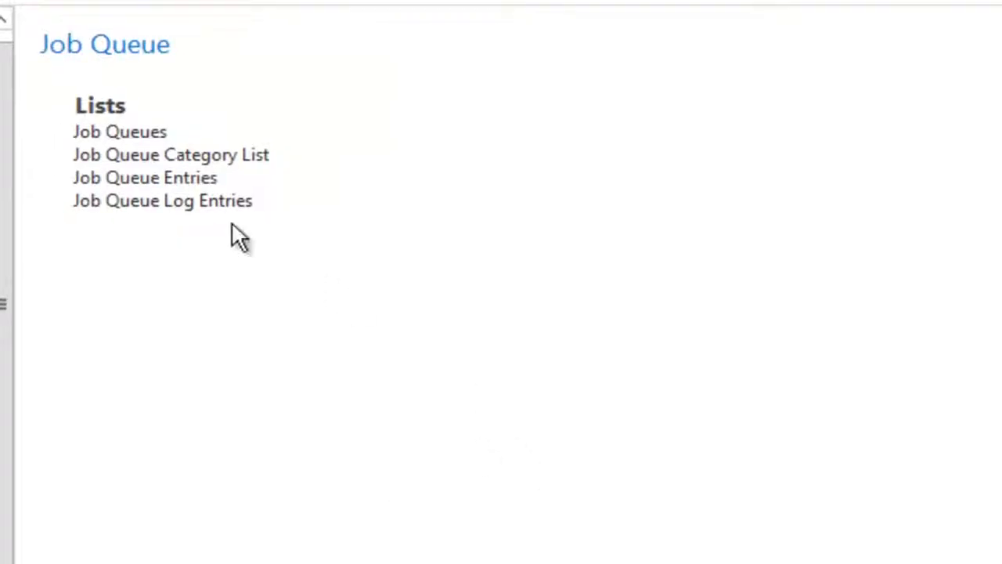
Add a job queue entry running codeunit 50000 Test Log Job Queue, left On Hold
left_click(177, 188)
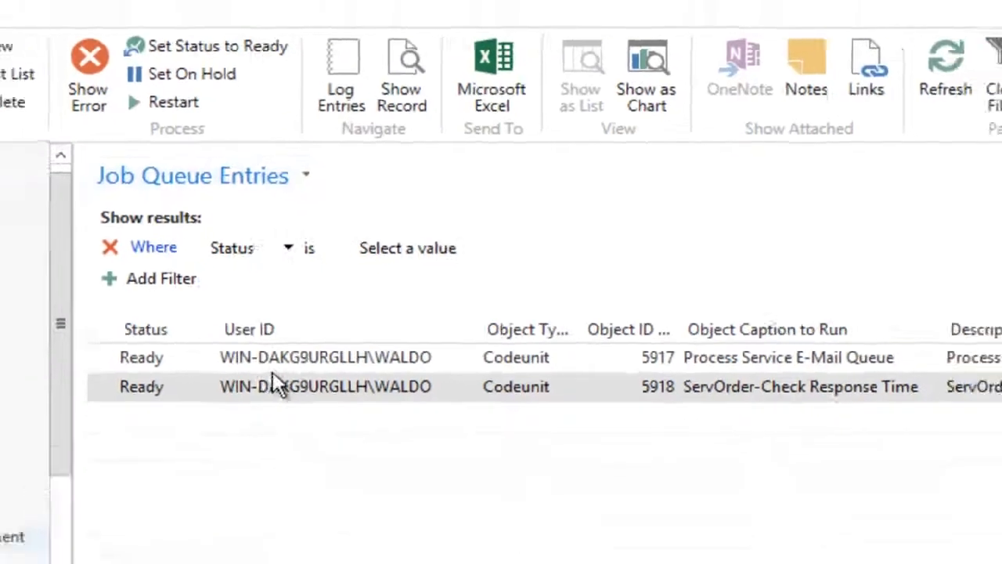
left_click(23, 110)
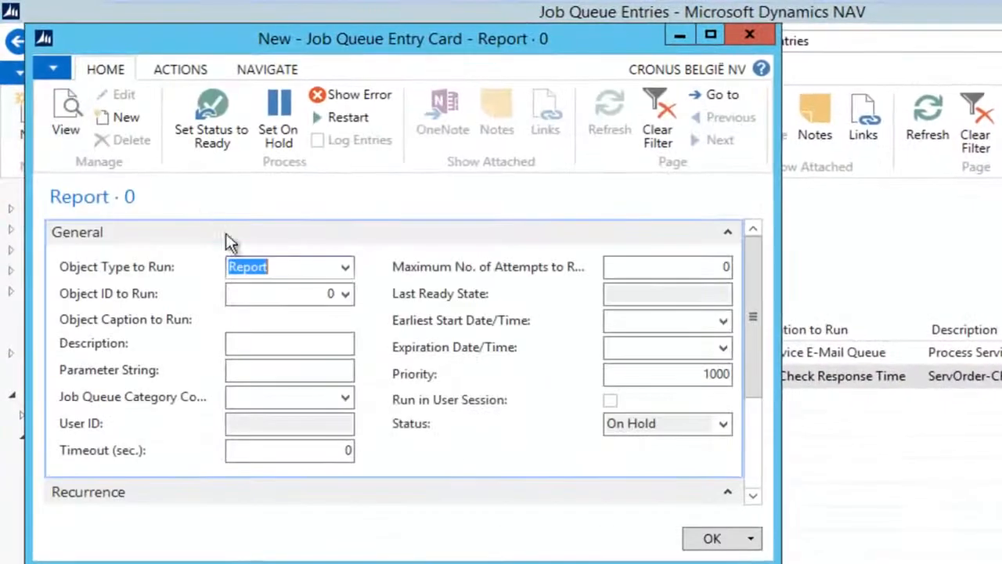
left_click(344, 267)
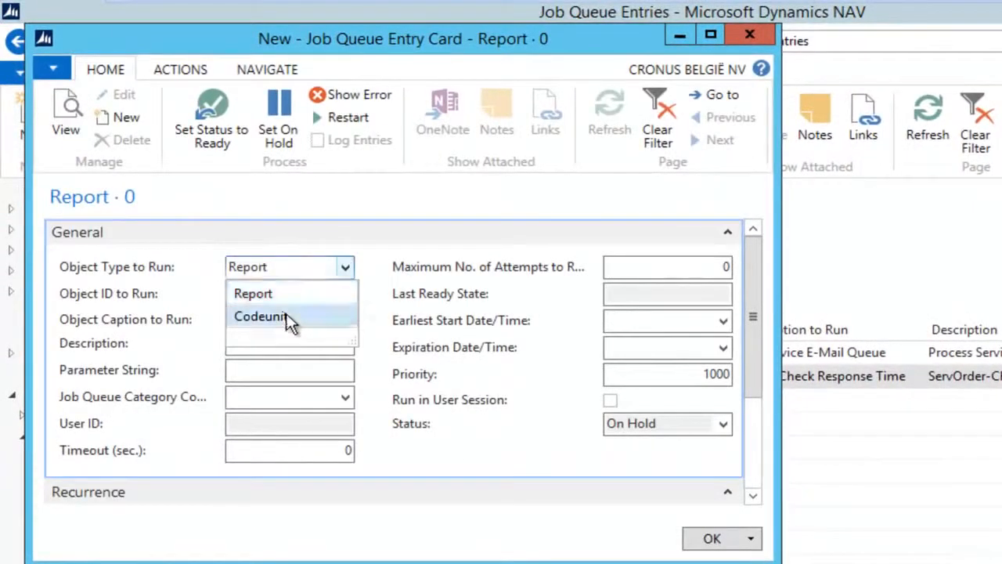
left_click(286, 316)
left_click(293, 294)
type("50")
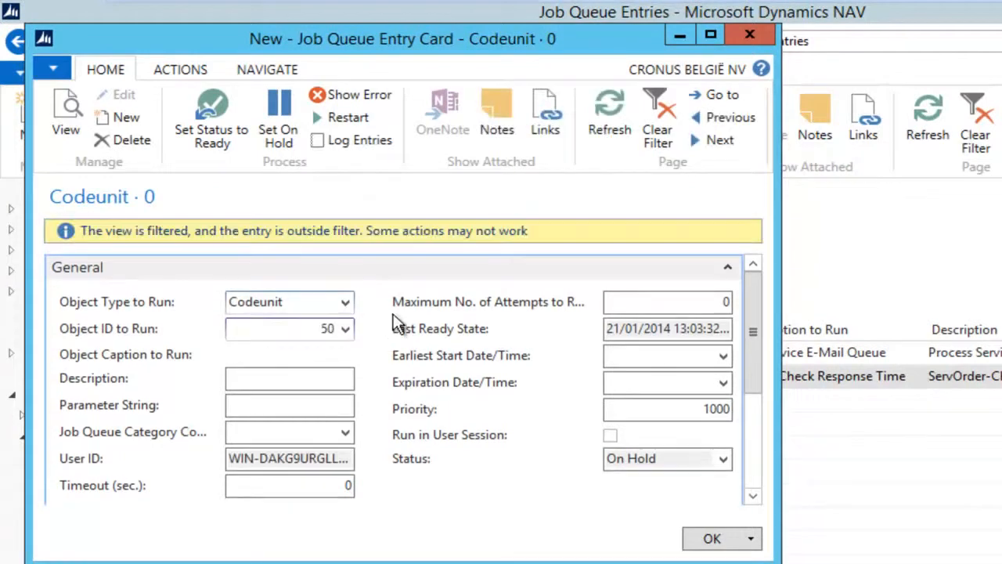
type("000")
key("Return")
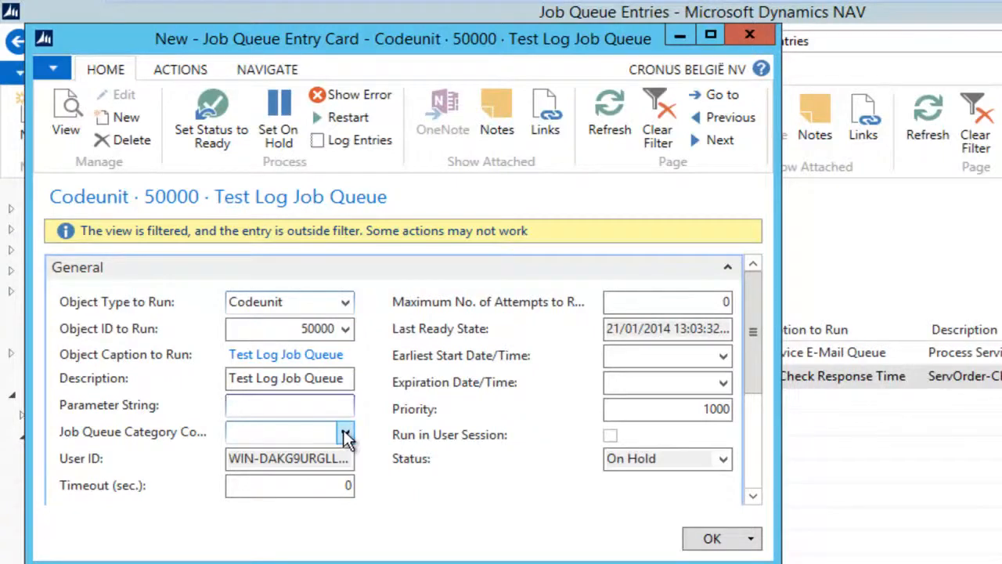
left_click(712, 537)
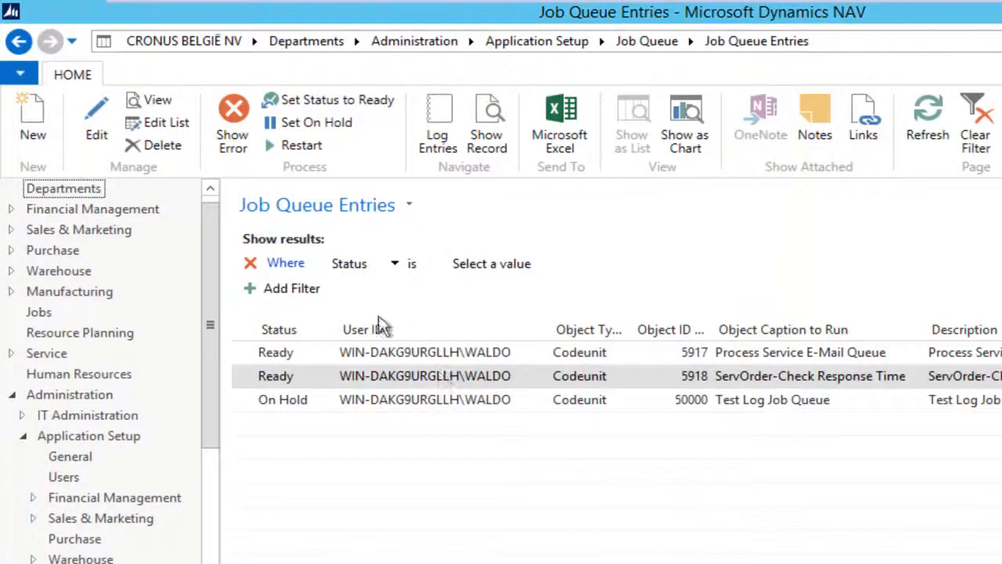
left_click(267, 405)
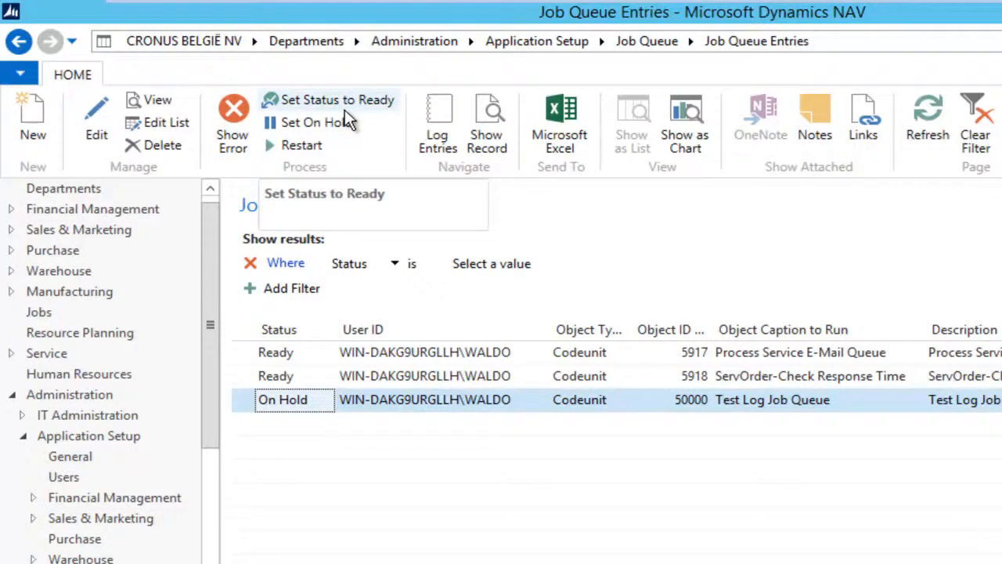
Add a job queue category with code TEST to the Job Queue Category List
left_click(19, 41)
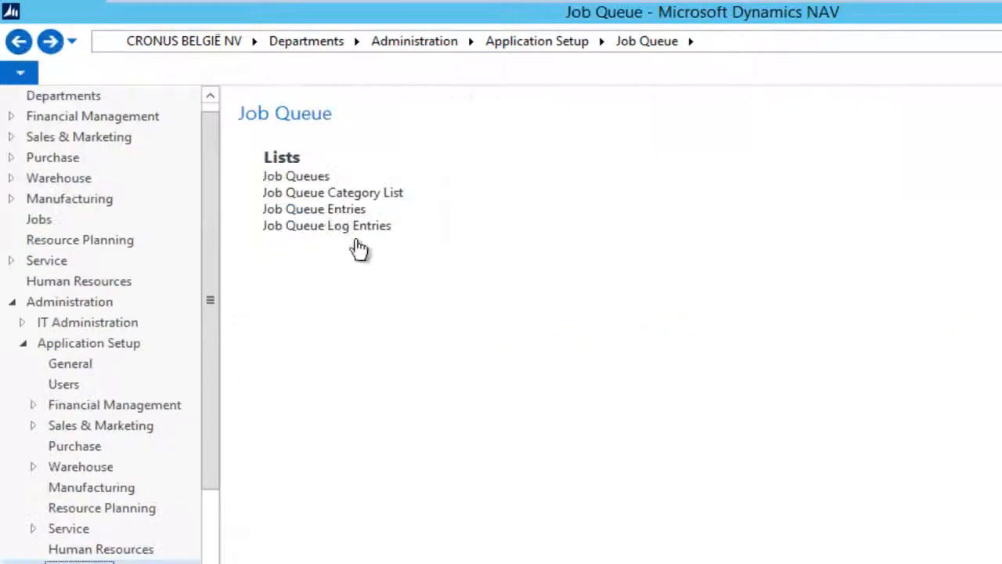
left_click(341, 195)
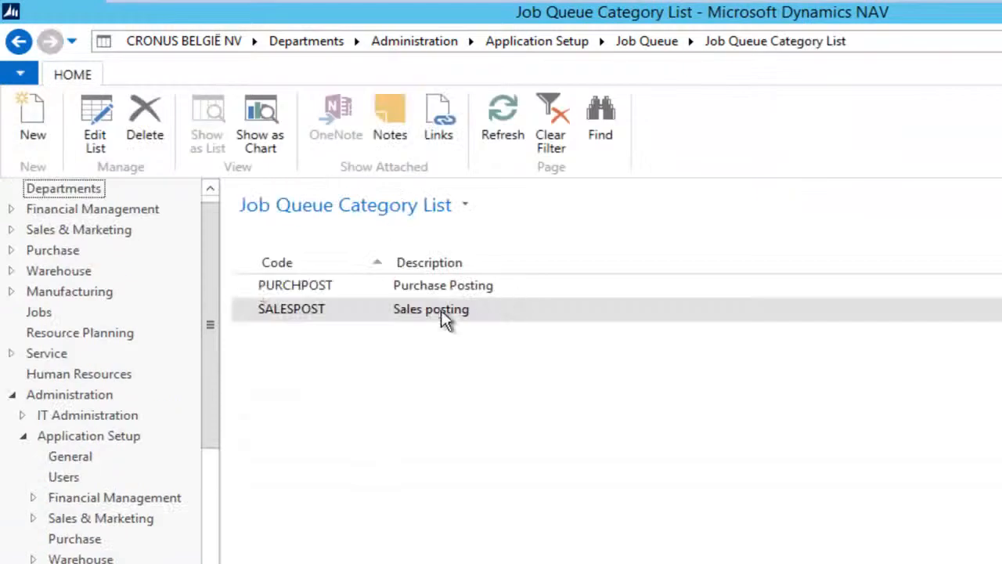
left_click(32, 132)
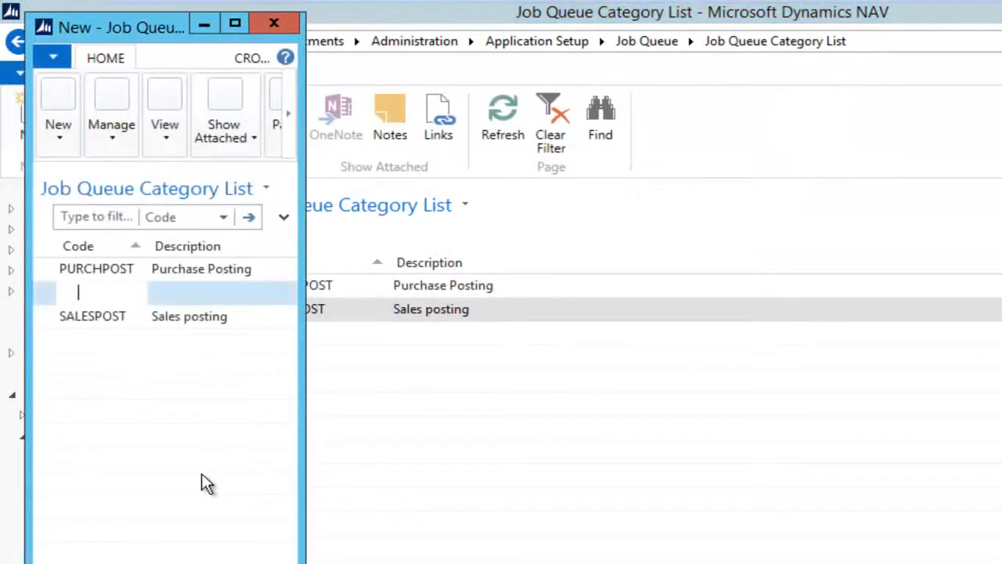
type("TEST")
key("Escape")
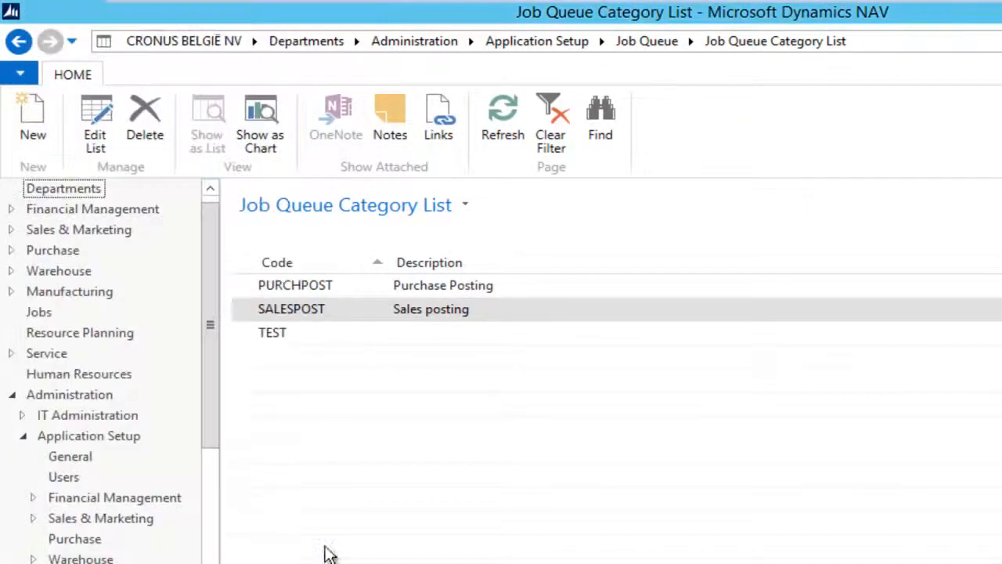
left_click(298, 329)
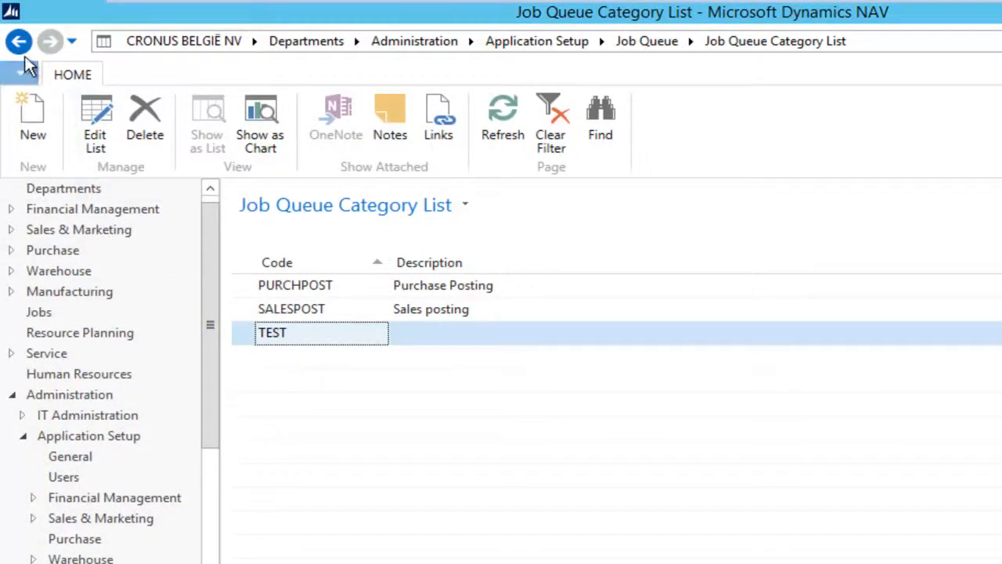
Give the Test Log entry category TEST and earliest start date today, 21/01/2014
left_click(338, 209)
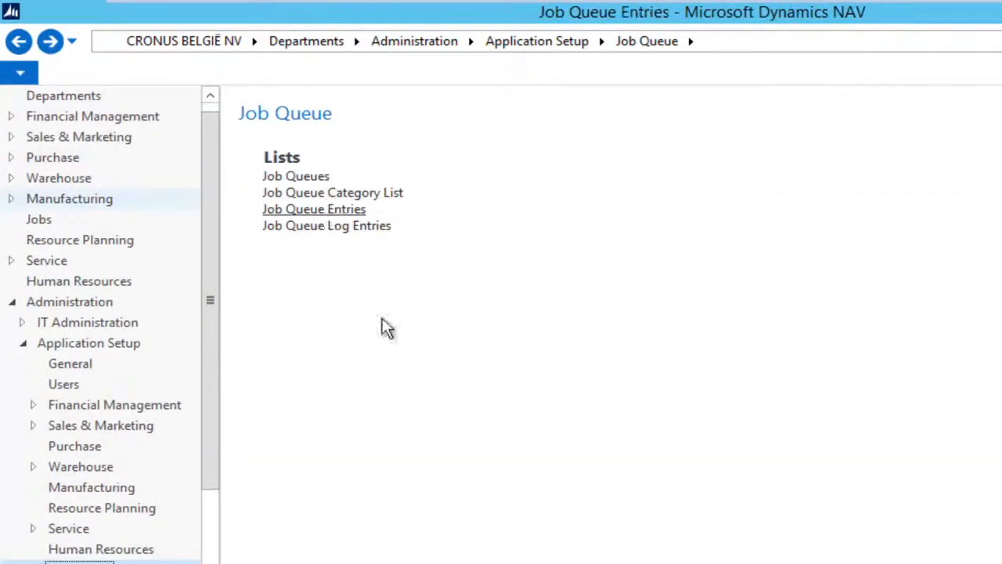
double_click(327, 408)
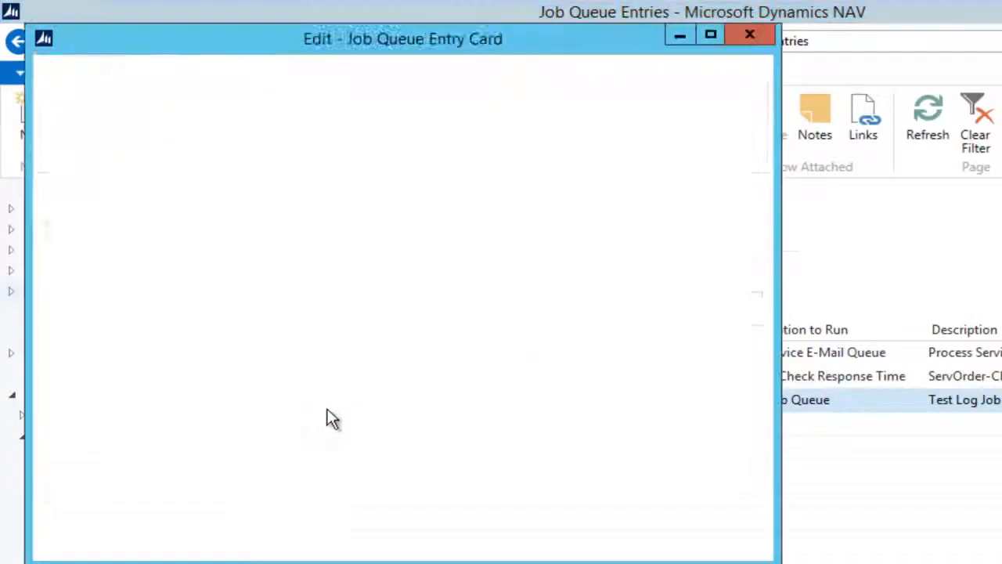
left_click(344, 397)
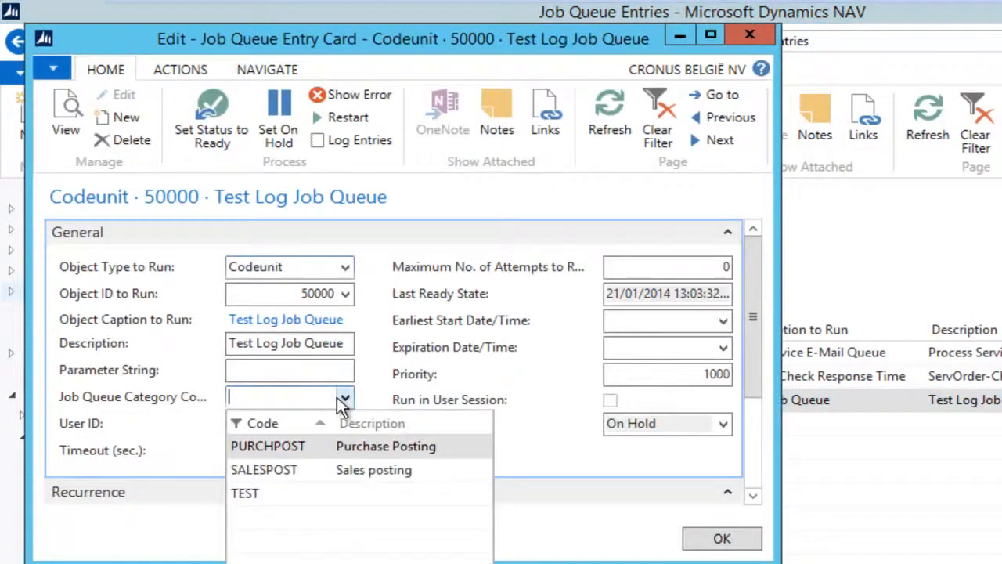
left_click(278, 495)
left_click(723, 320)
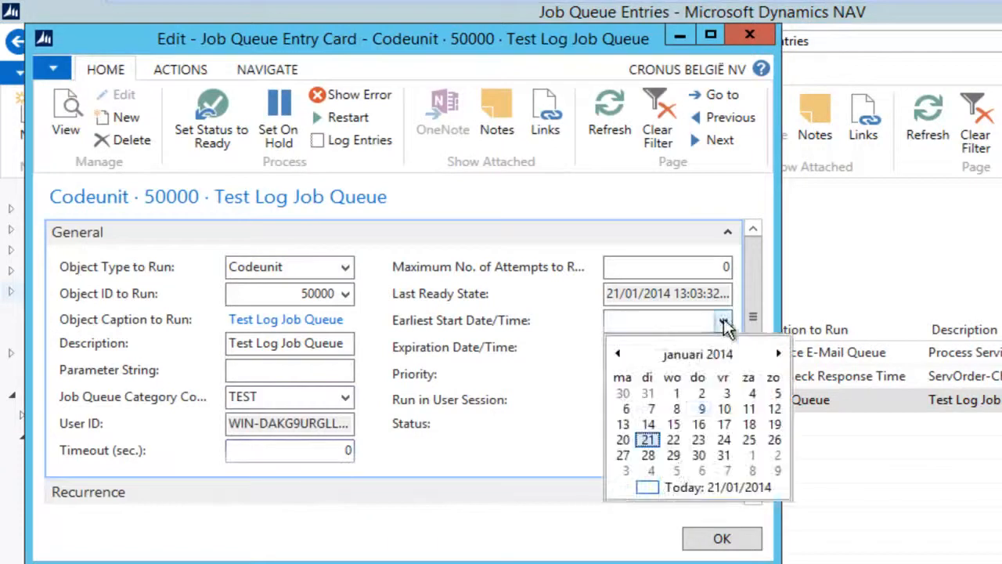
left_click(661, 545)
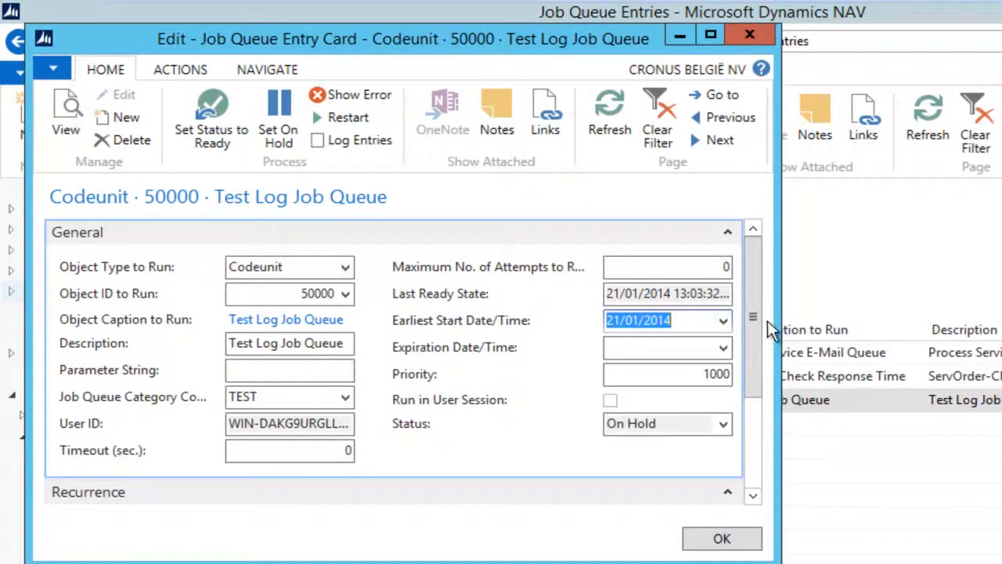
Make the entry run on Monday through Friday
left_click_drag(756, 358, 768, 462)
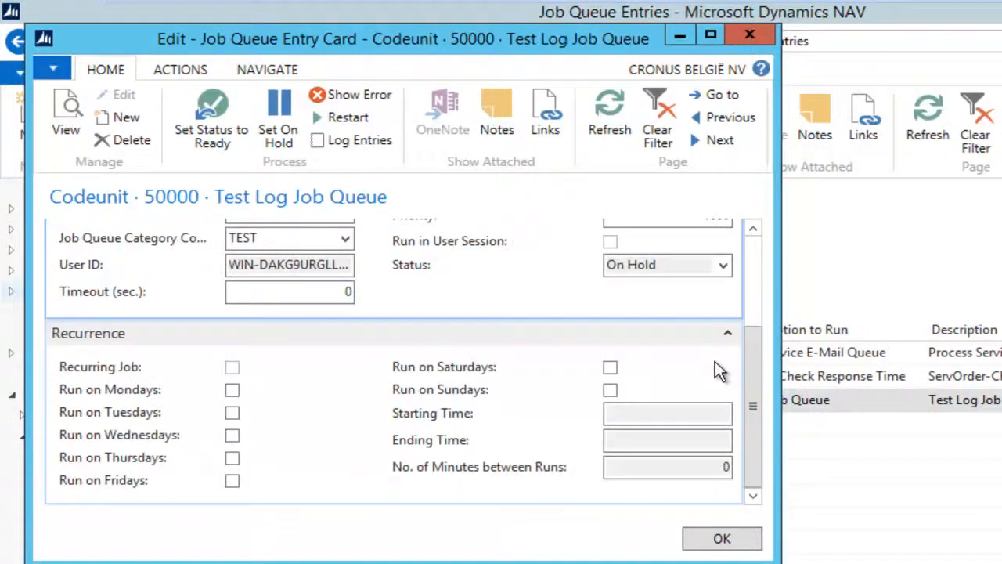
left_click(232, 389)
left_click(231, 412)
left_click(231, 435)
left_click(231, 457)
left_click(232, 480)
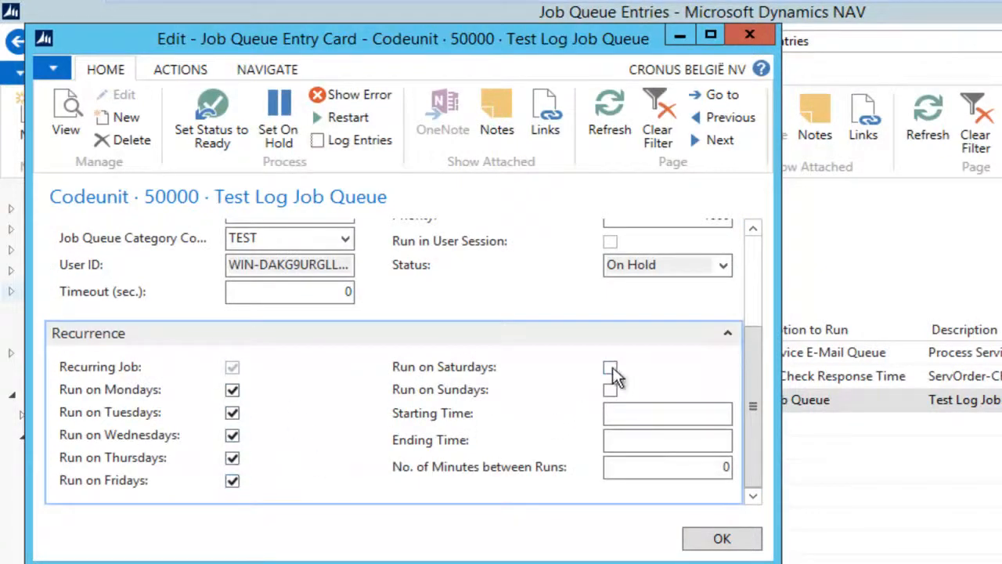
Leave starting and ending times blank, set 1 minute between runs, and save the entry
left_click(631, 413)
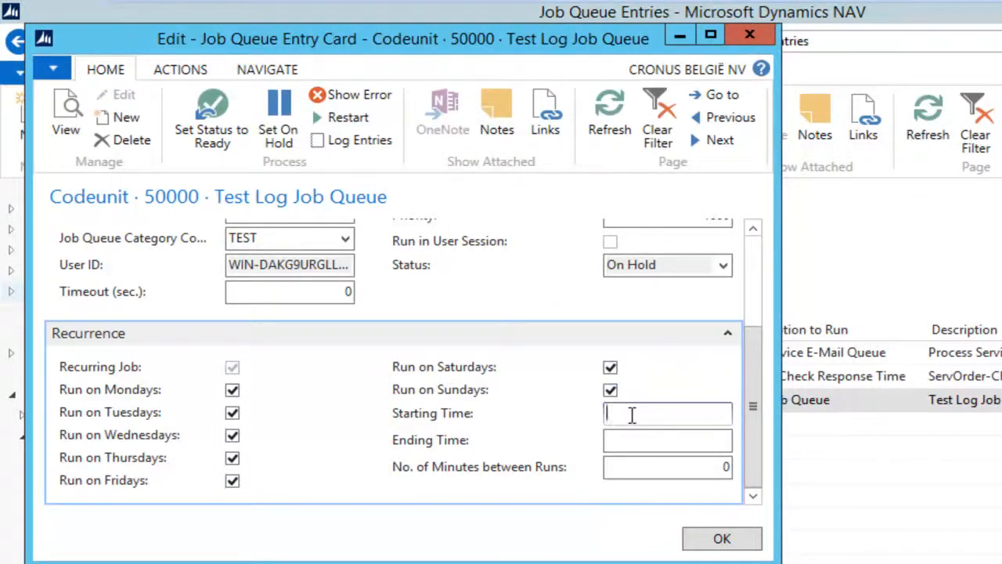
type("8")
key("Tab")
type("16")
key("Tab")
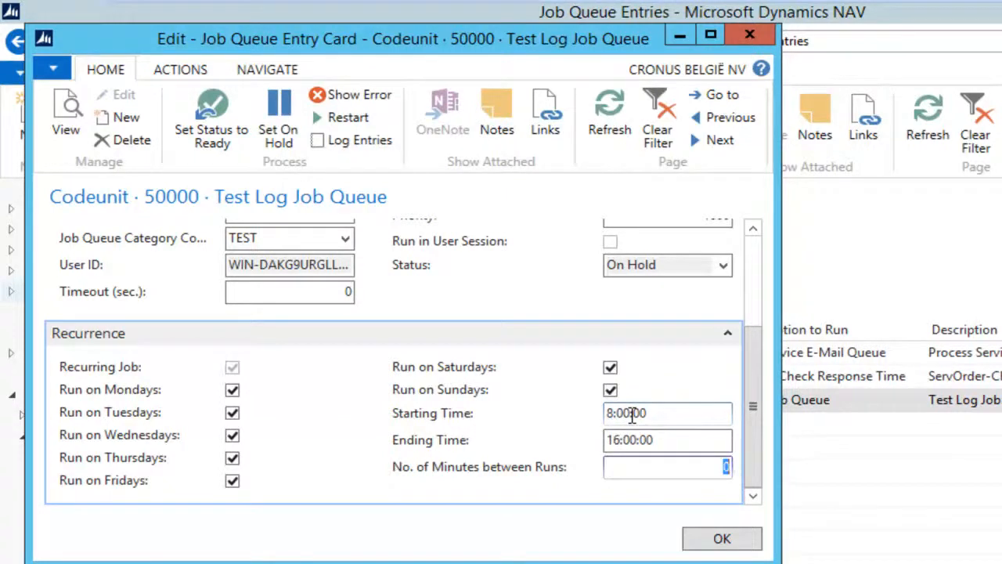
key("shift+Tab")
key("shift+Tab")
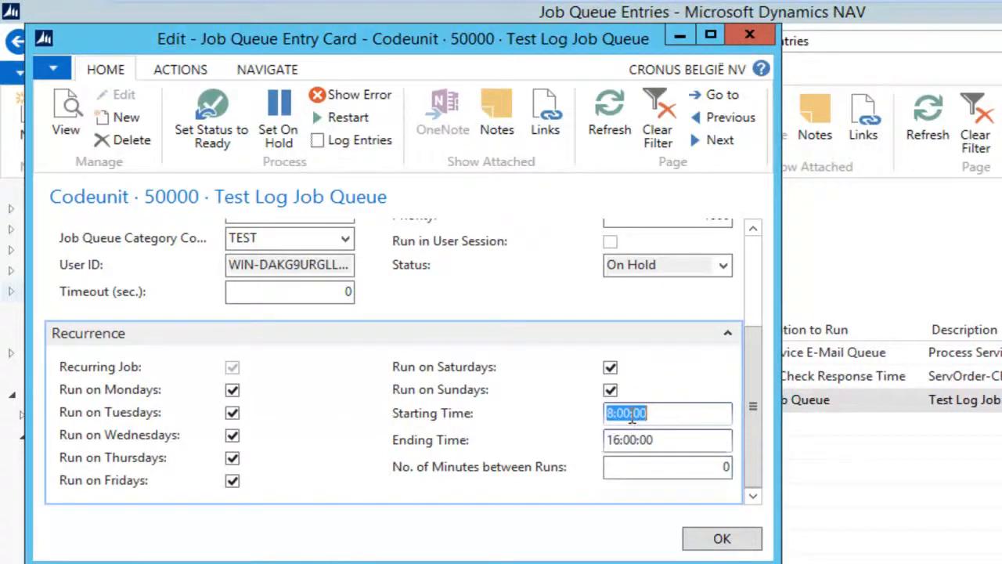
key("Delete")
key("Tab")
key("Delete")
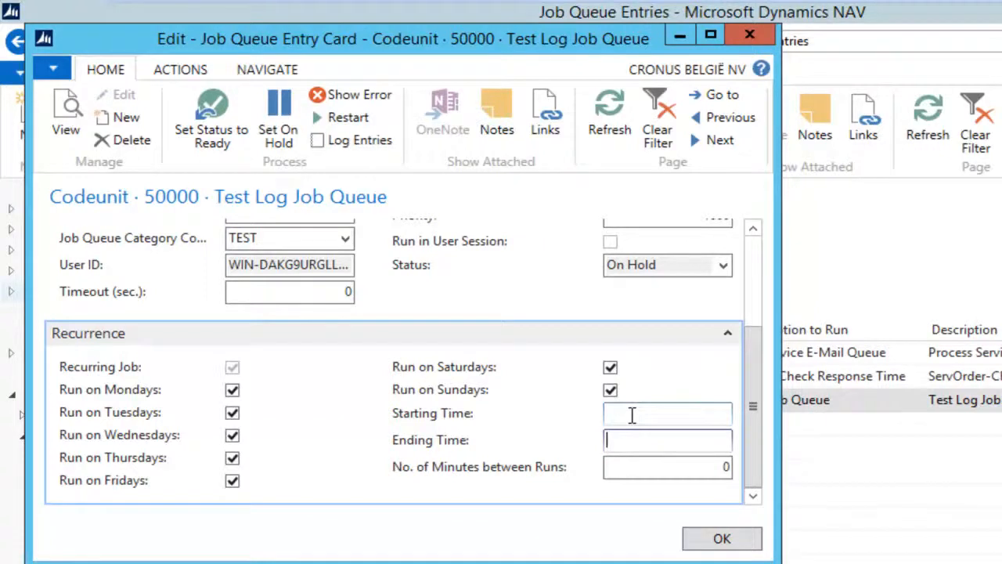
key("Tab")
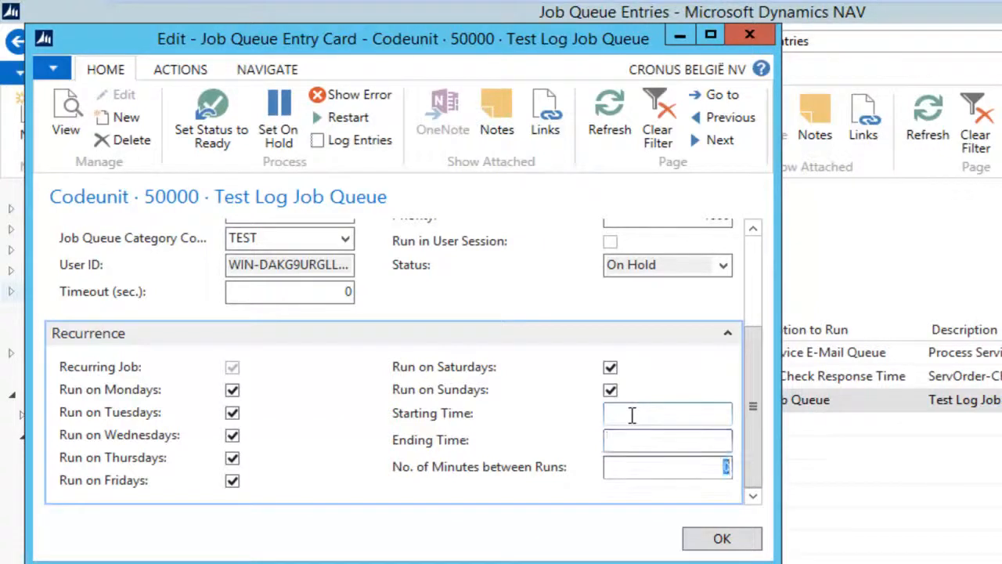
type("1")
left_click_drag(722, 468, 740, 466)
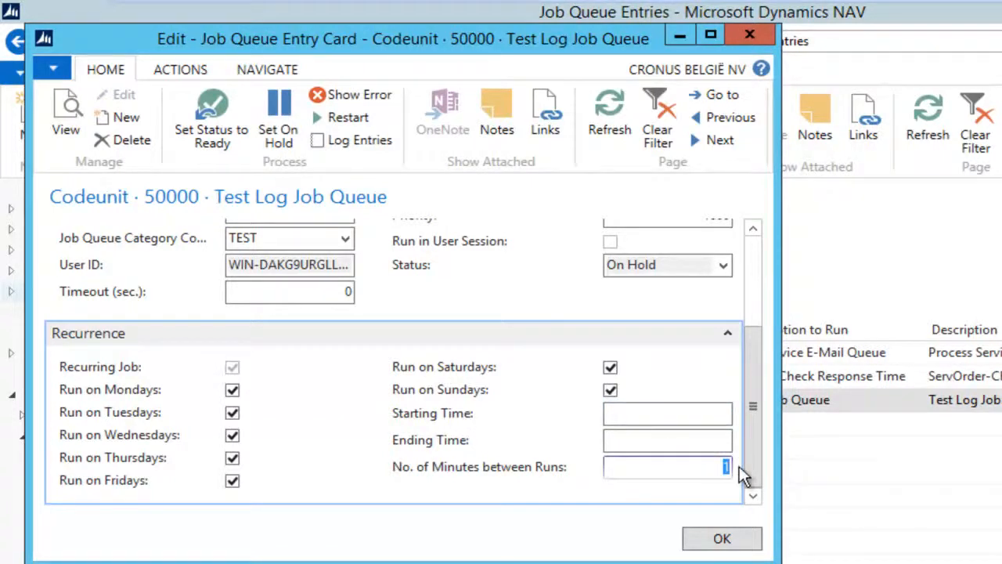
left_click(717, 542)
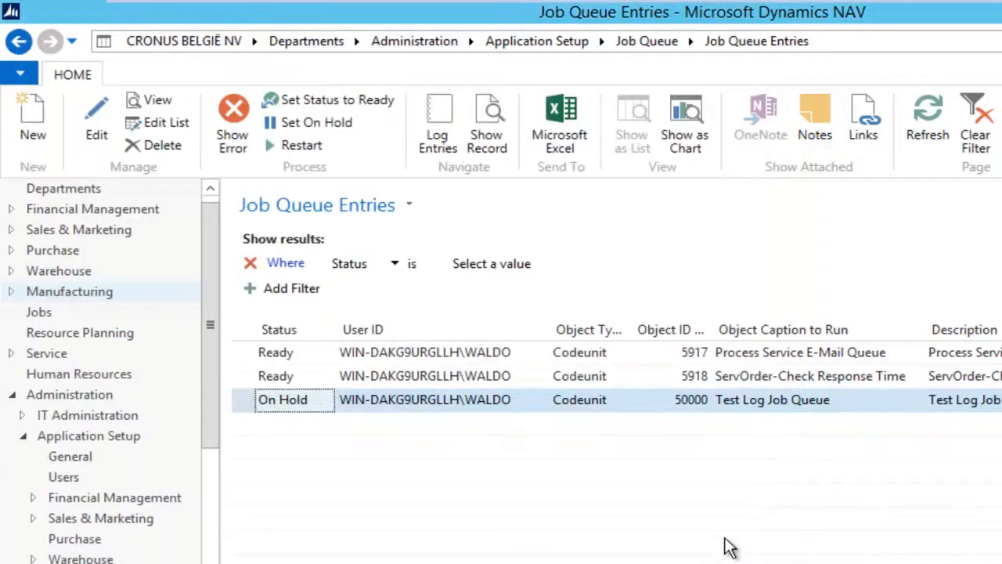
Set the Test Log entry's status to Ready and return to the Job Queues list
left_click(334, 101)
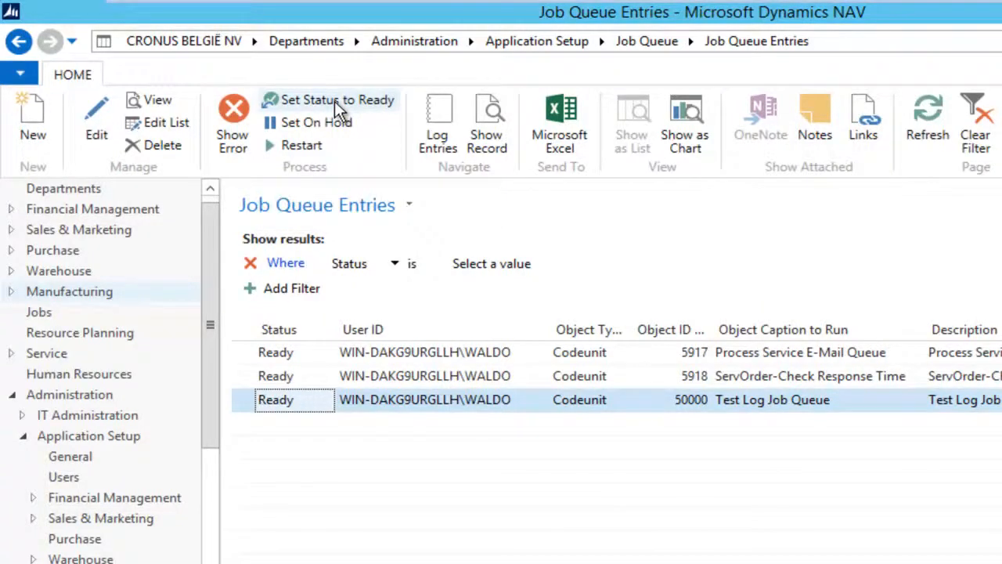
left_click(20, 46)
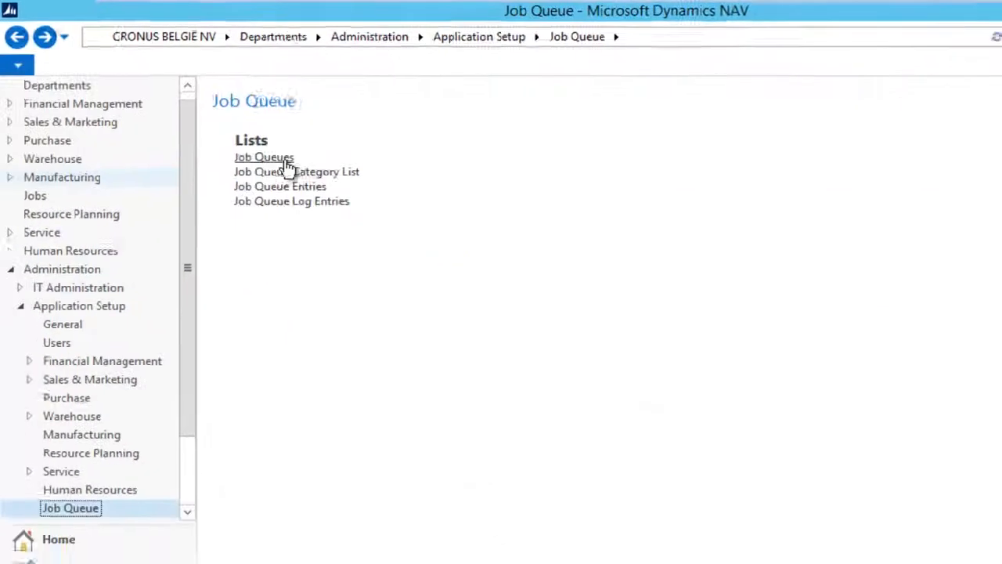
left_click(286, 160)
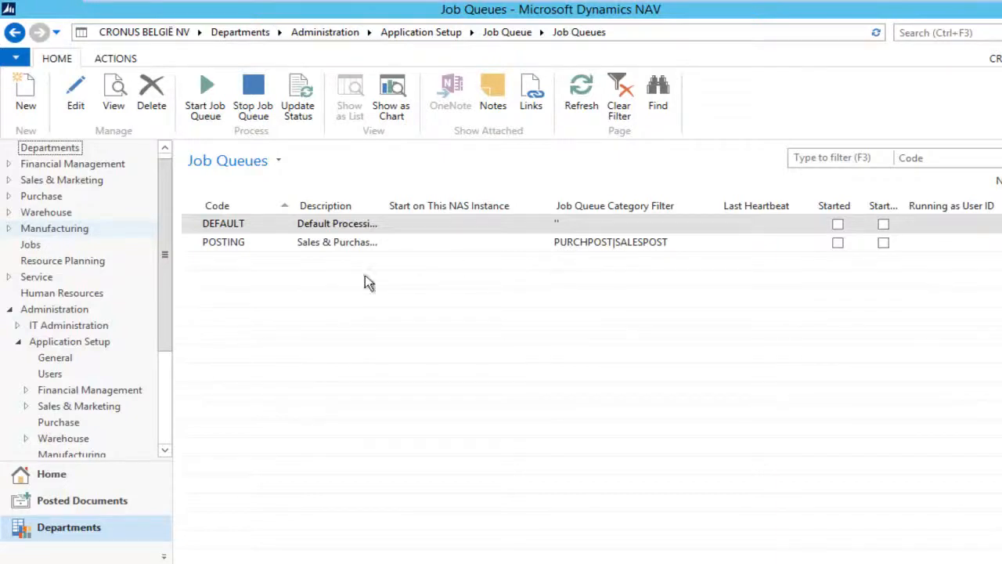
Create job queue TEST, described 'Test Processing', with Job Queue Category Filter TEST
left_click(26, 92)
type("TEST")
key("Tab")
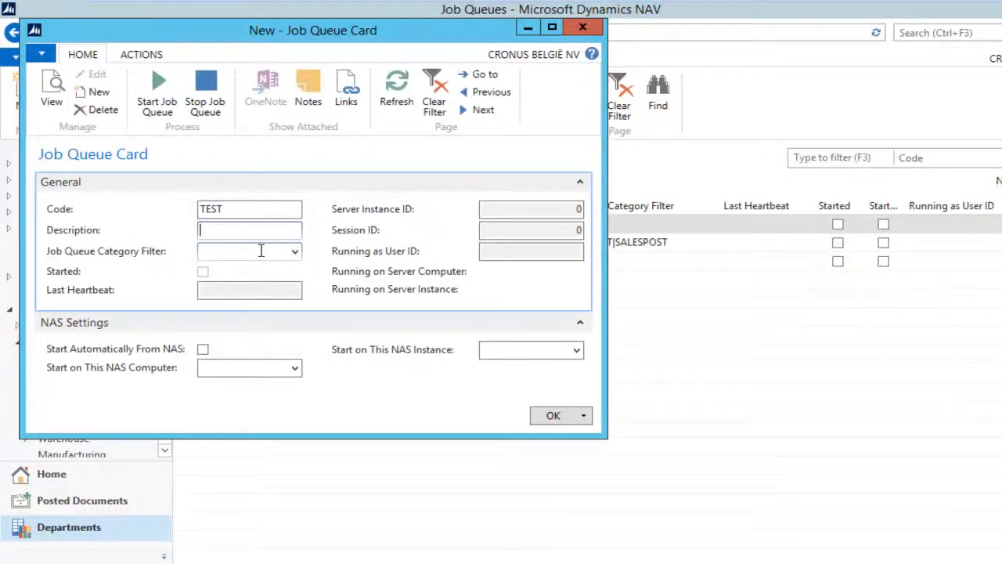
type("Test Processing")
key("Tab")
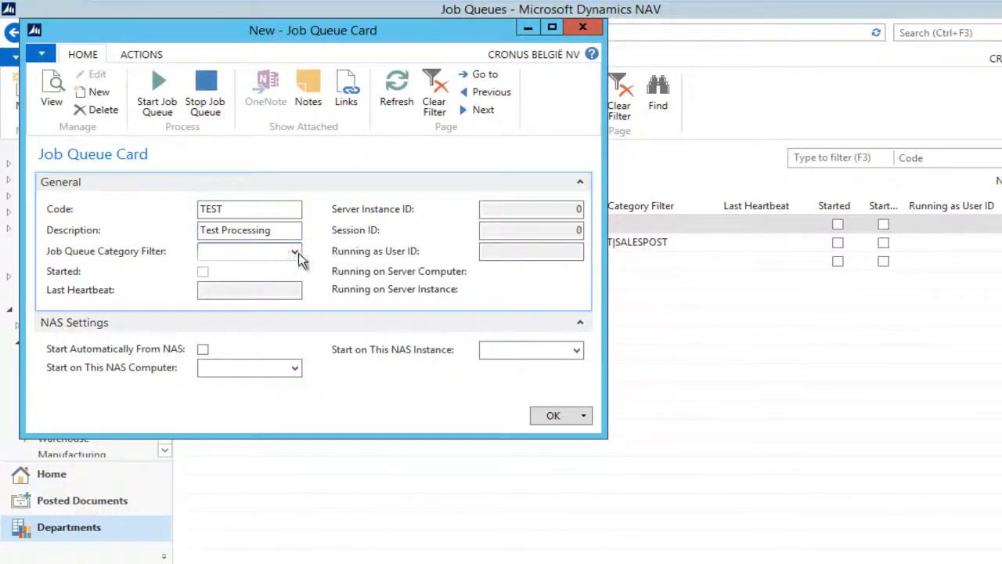
left_click(295, 251)
left_click(224, 327)
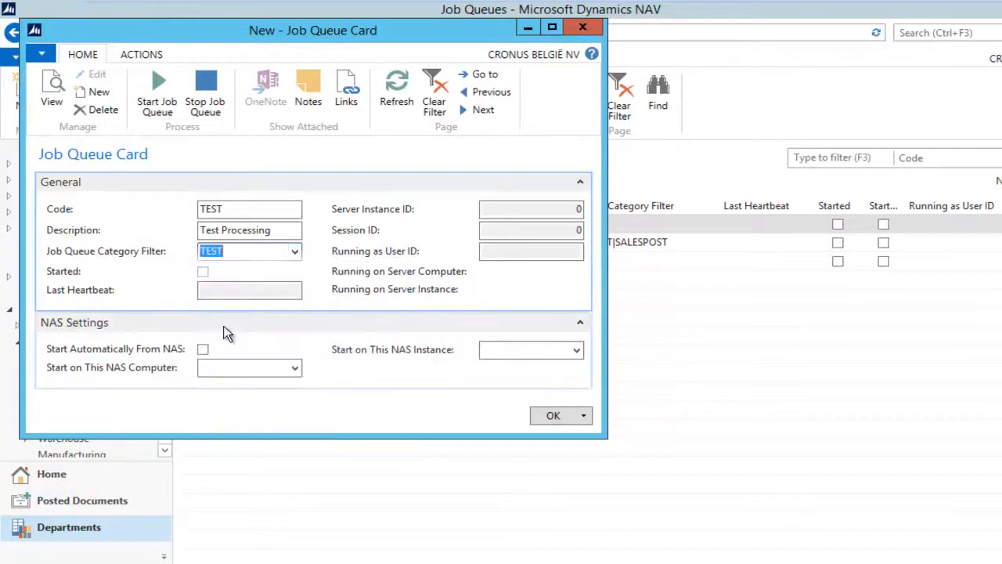
key("Escape")
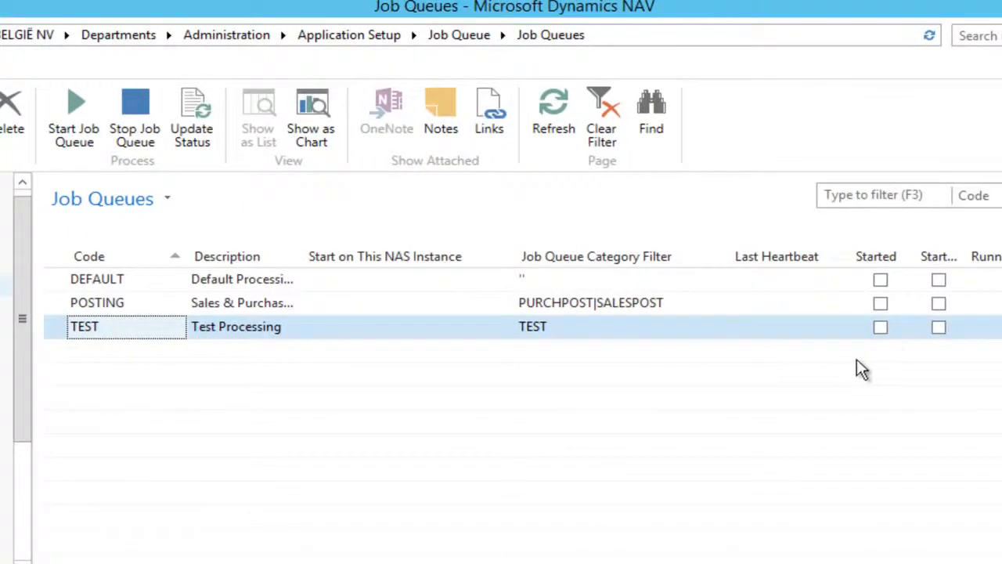
Enable Start Automatically From NAS on the TEST job queue card and start the queue
left_click(302, 332)
double_click(429, 336)
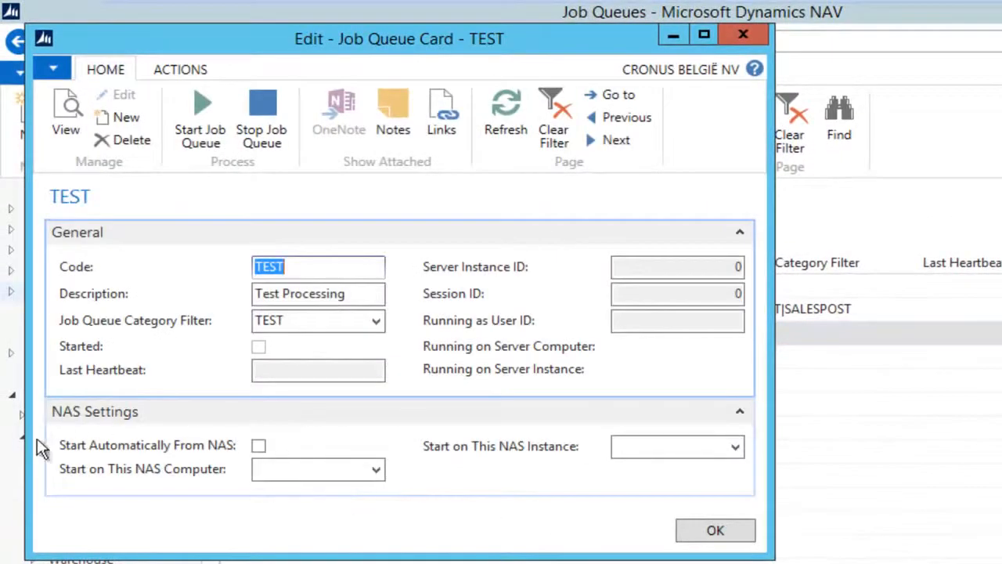
left_click(259, 445)
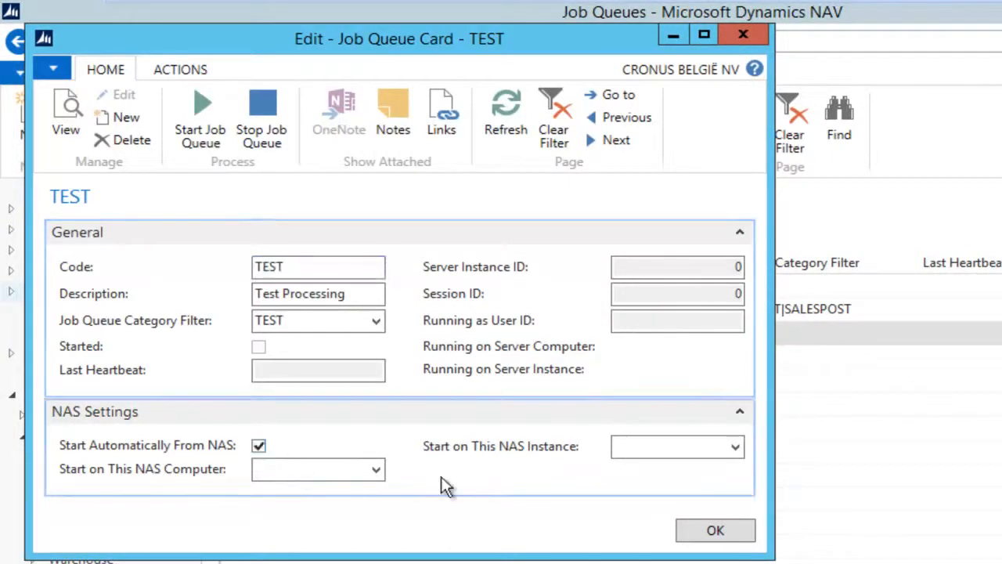
left_click(711, 531)
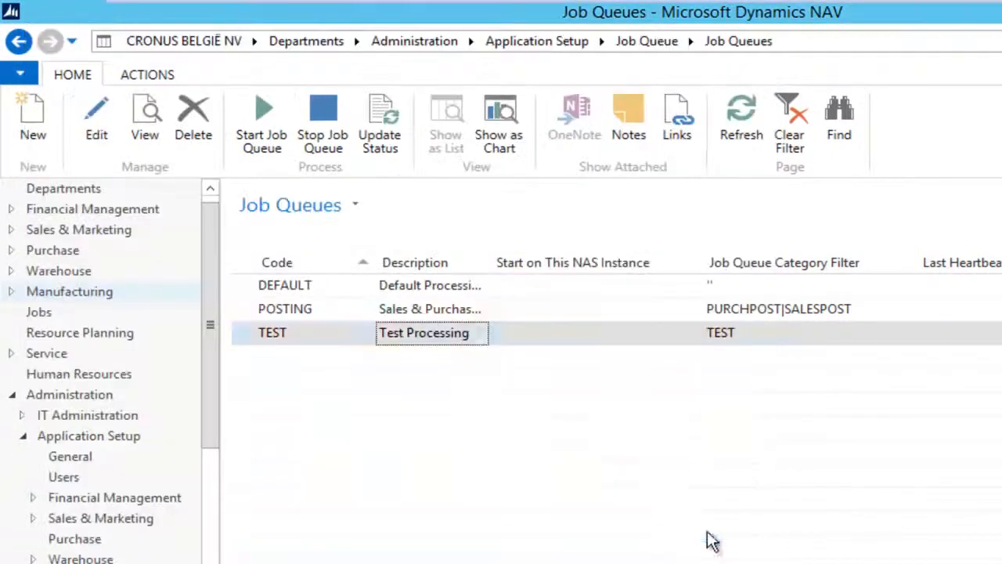
left_click(263, 133)
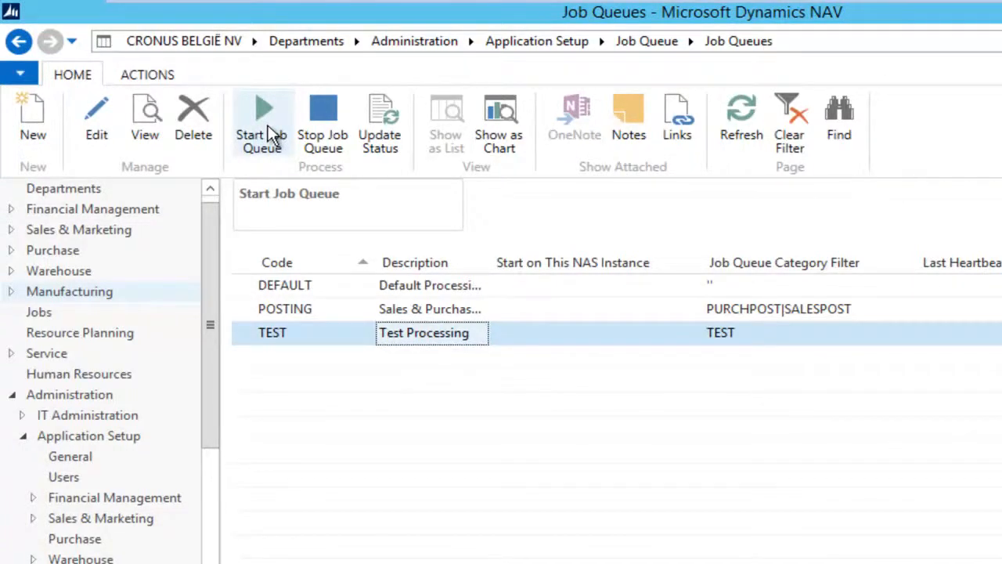
Turn Start Automatically From NAS back off for TEST and start the queue again
double_click(407, 338)
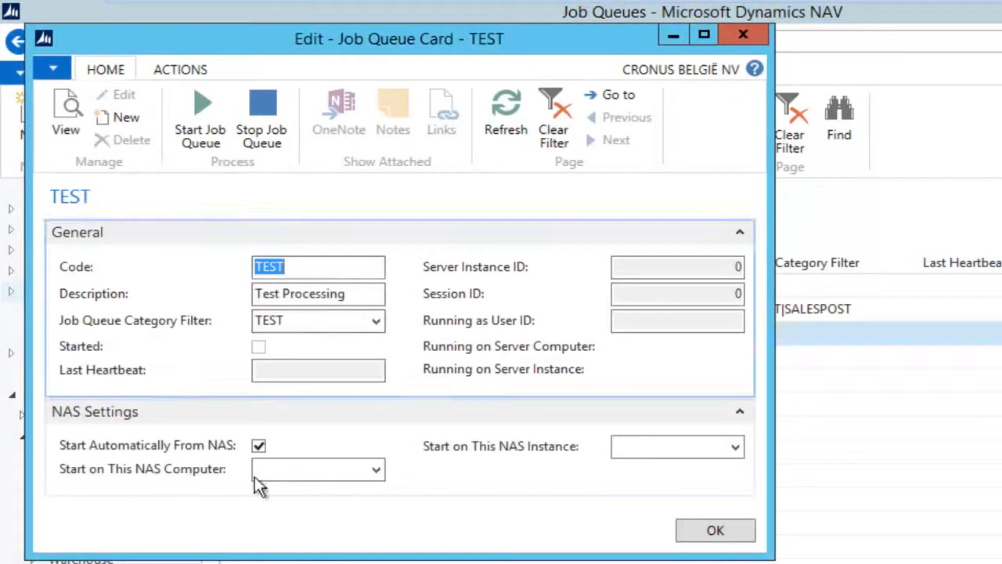
left_click(259, 445)
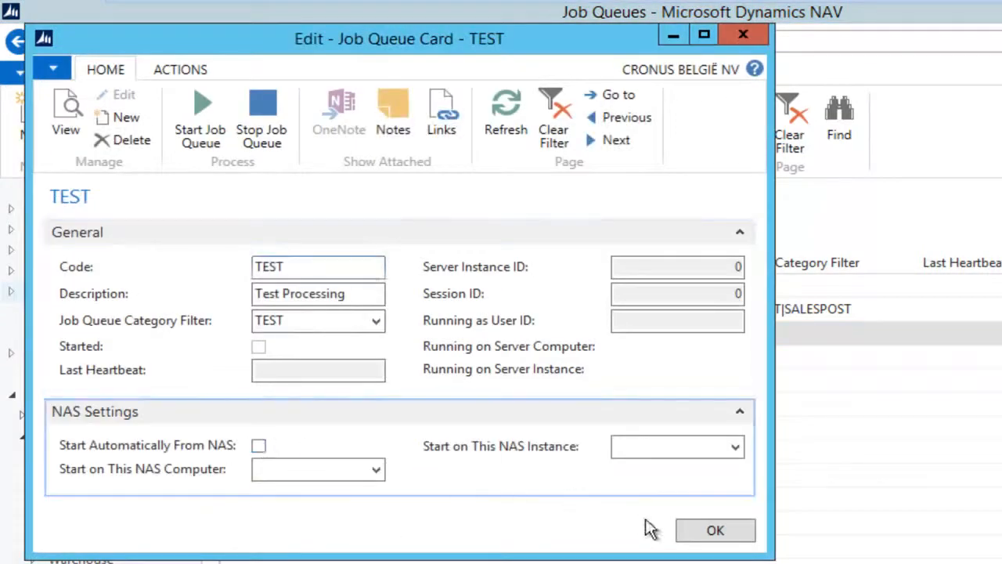
left_click(712, 533)
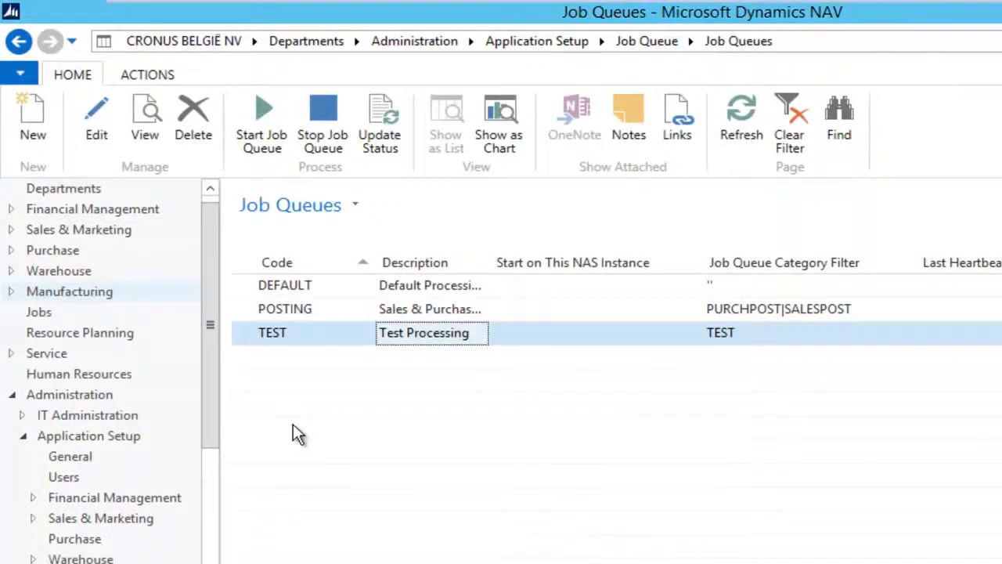
left_click(255, 110)
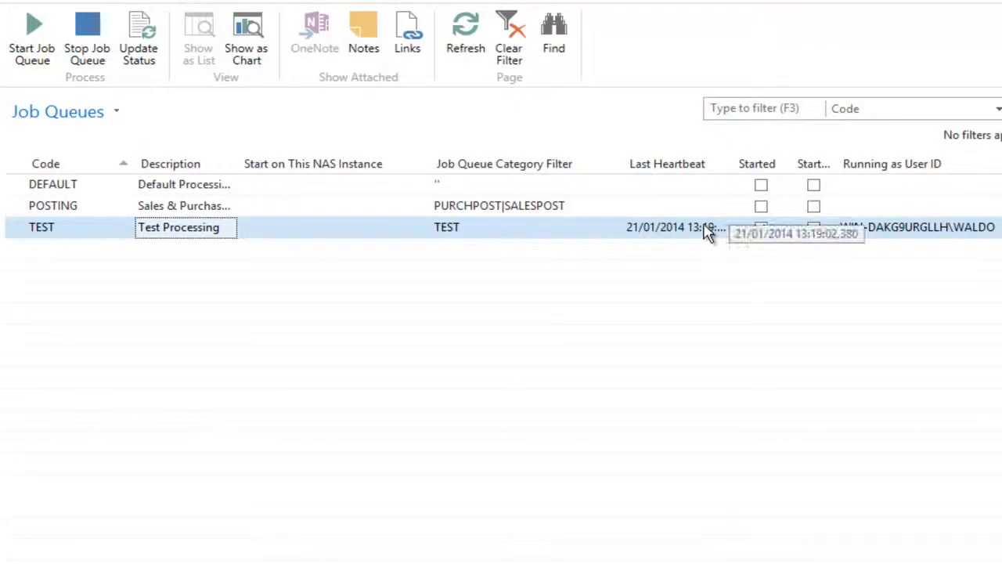
Check the TEST queue's server details: heartbeat 21/01/2014 13:19 on instance dynamicsnav71
left_click(951, 235)
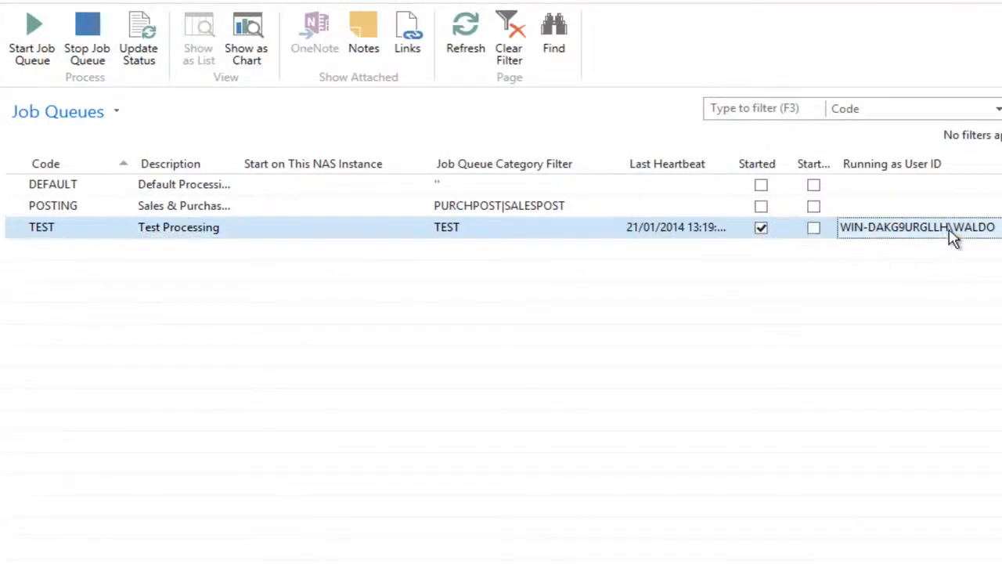
double_click(951, 235)
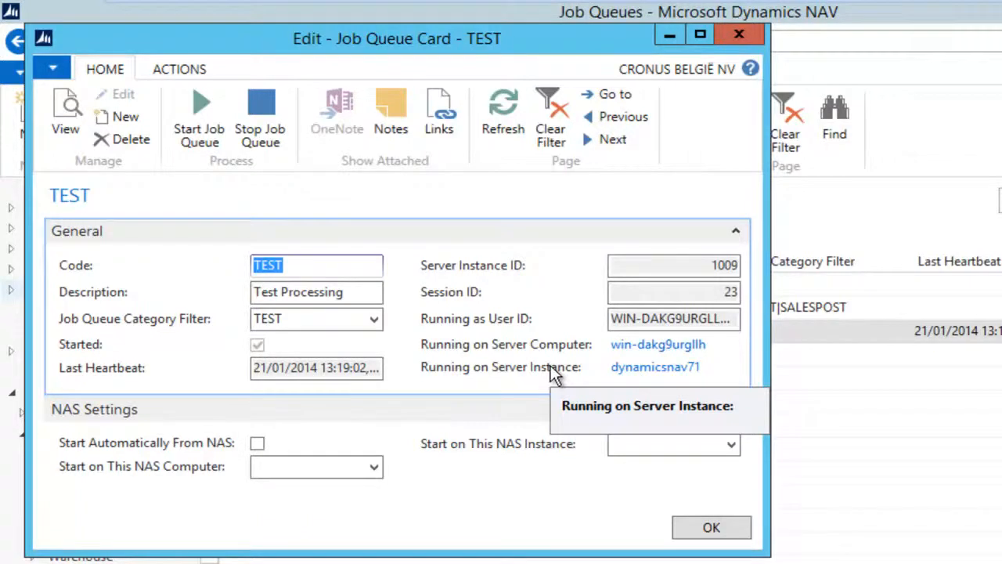
left_click(706, 524)
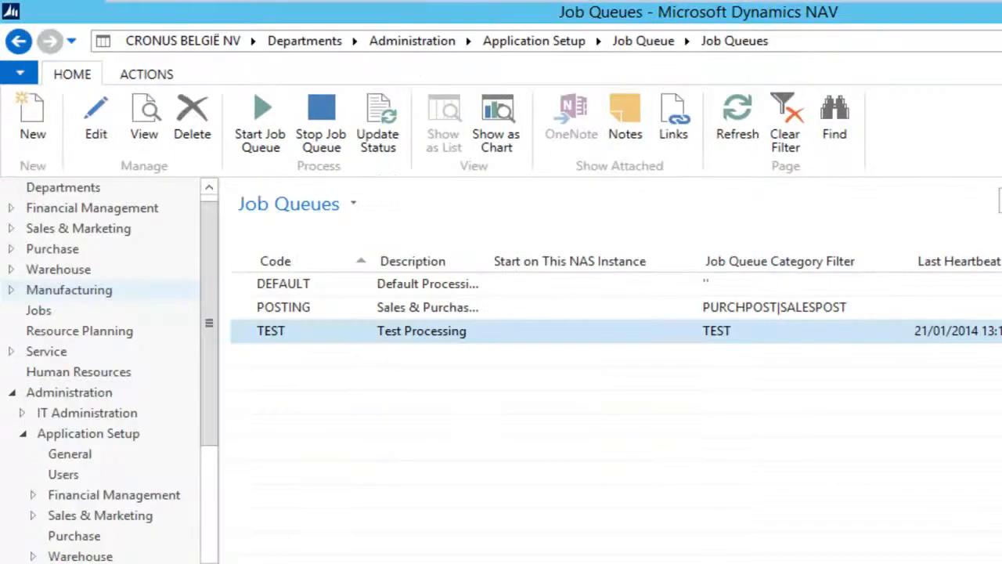
Search for 'session' and inspect background session 23 in the Sessions list
left_click(875, 39)
type("session")
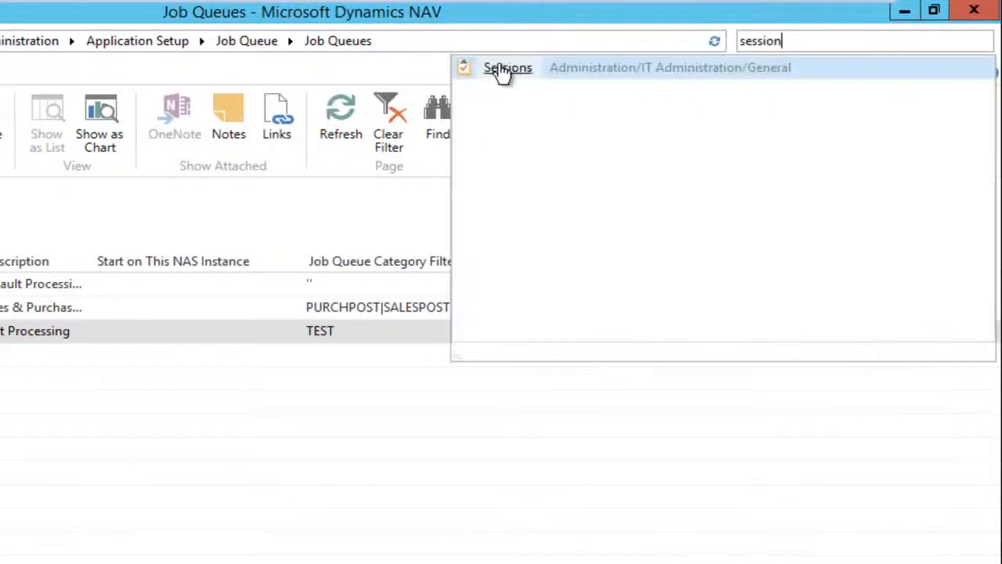
left_click(496, 70)
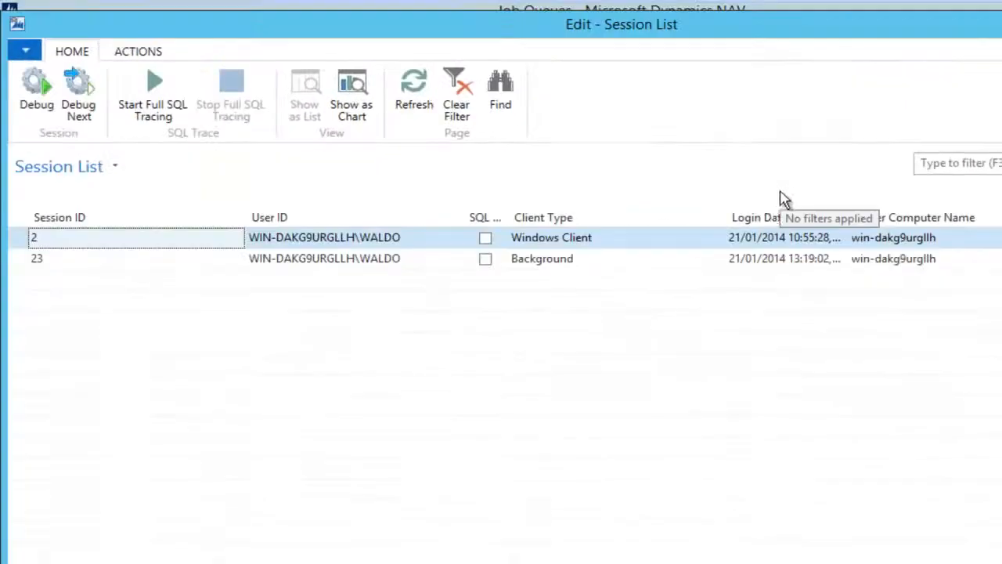
left_click(681, 264)
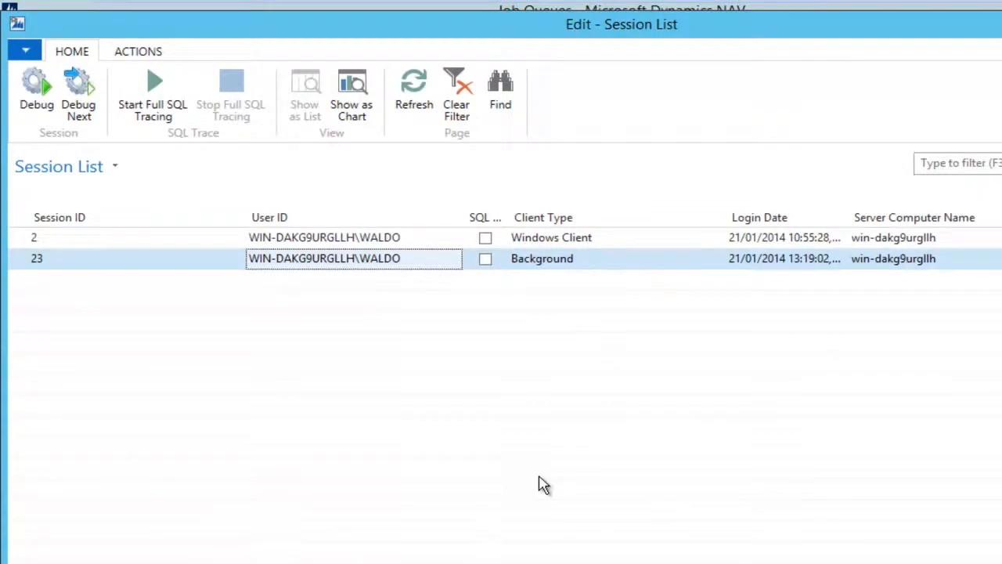
key("Escape")
Go from the TEST queue to Job Queue Entries and show the selected job's Log Entries
left_click(399, 295)
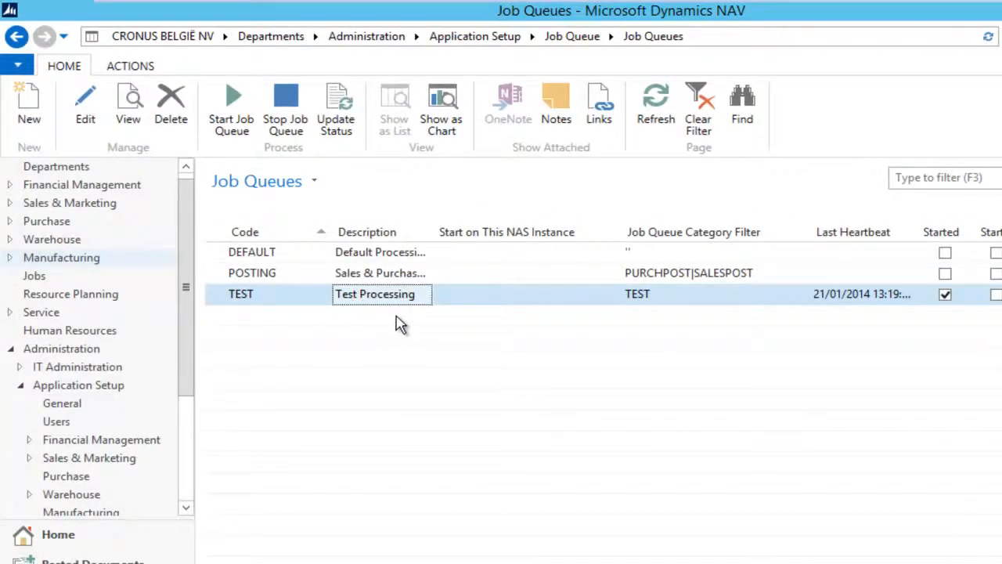
left_click(25, 37)
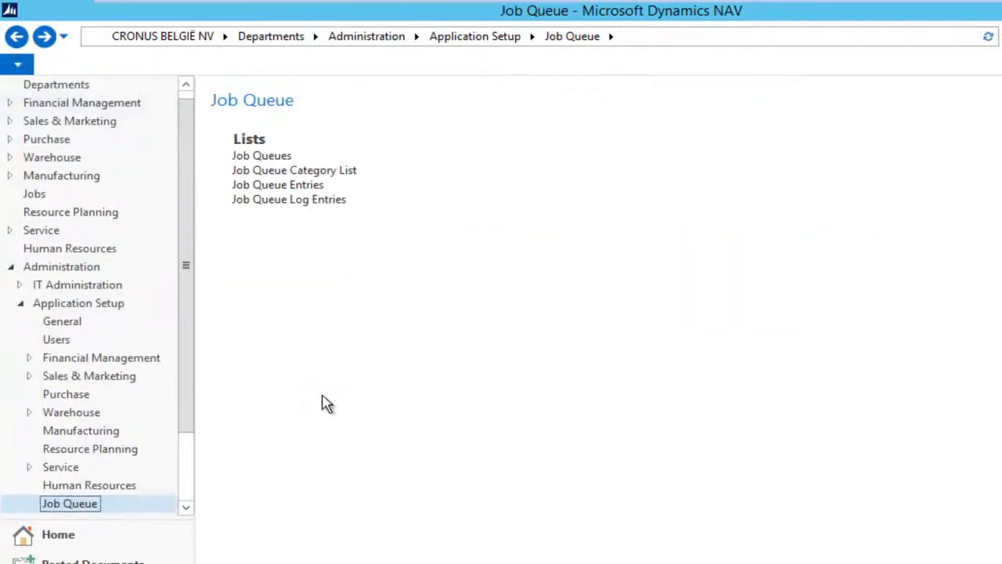
left_click(294, 188)
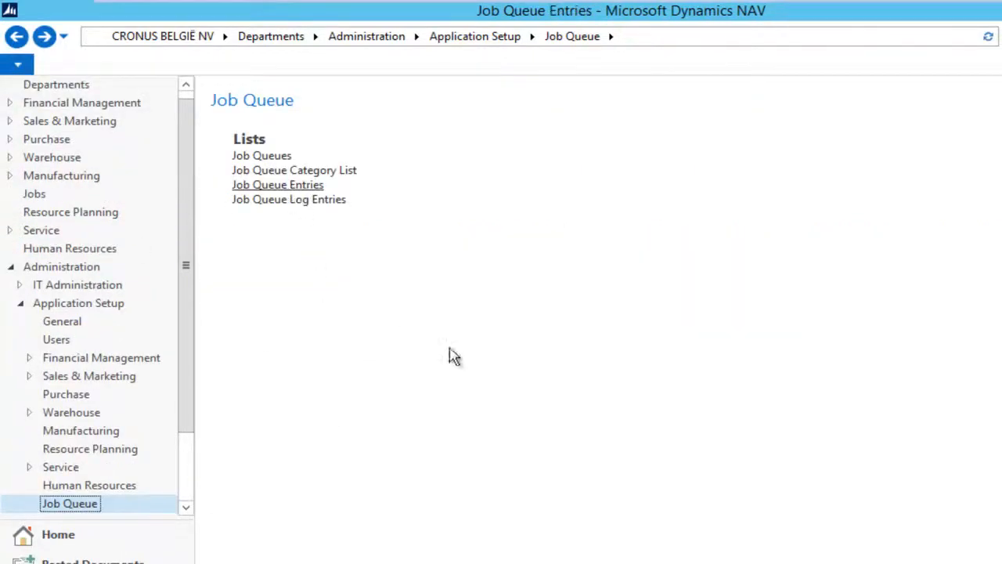
left_click(387, 106)
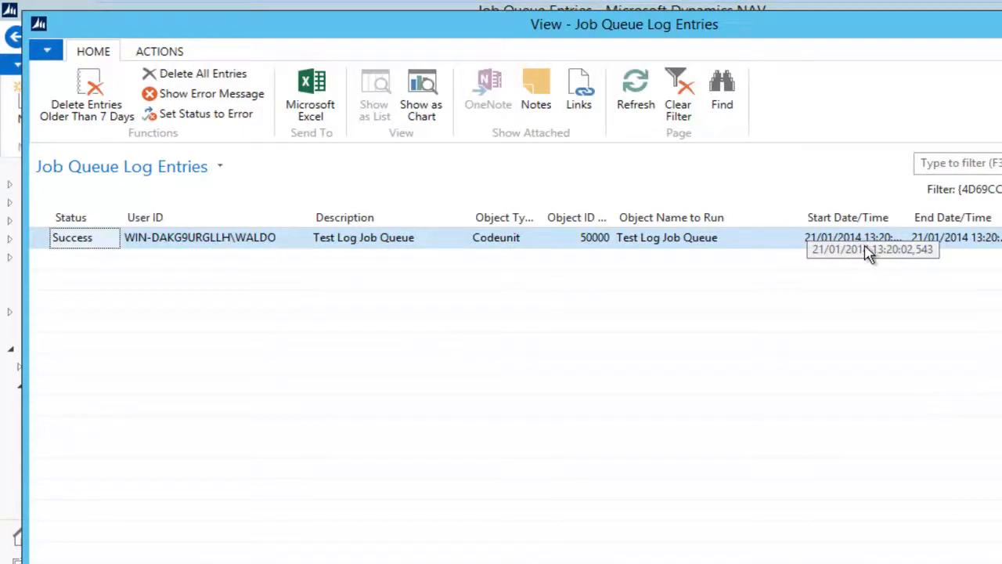
Reopen the Test Log Job Queue log to see nine Success runs, then move to the Development Environment
key("Escape")
left_click_drag(822, 562, 986, 563)
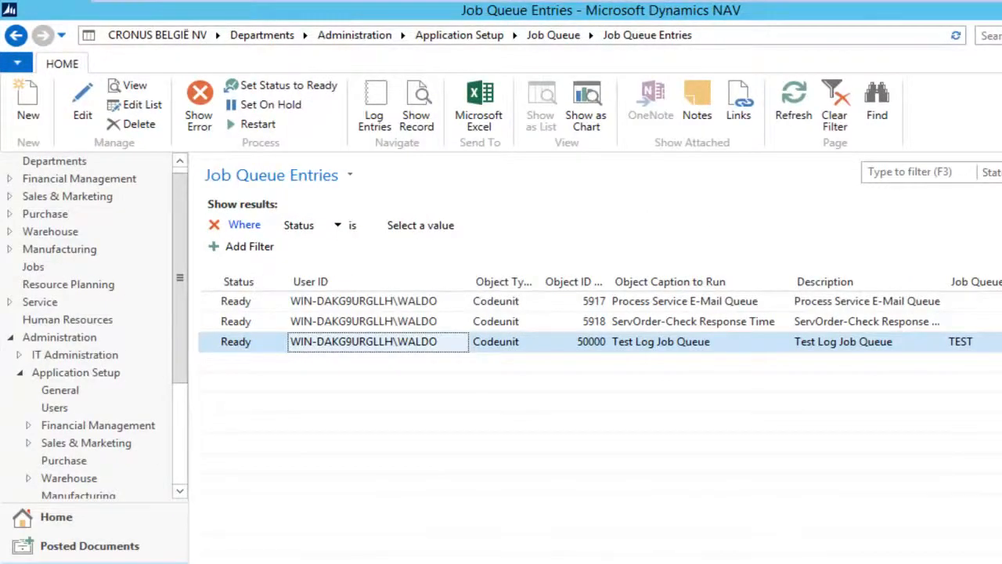
left_click(375, 113)
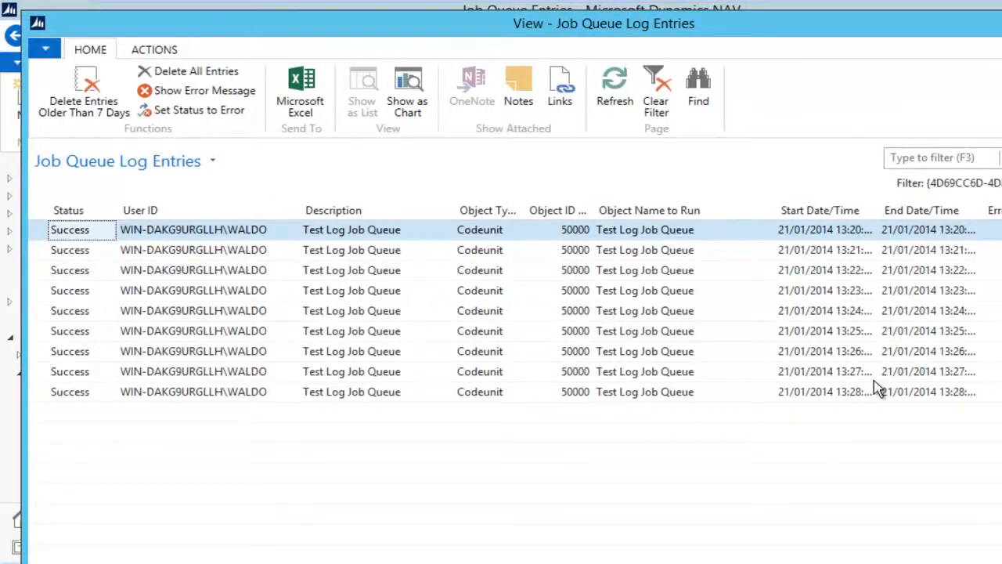
key("Escape")
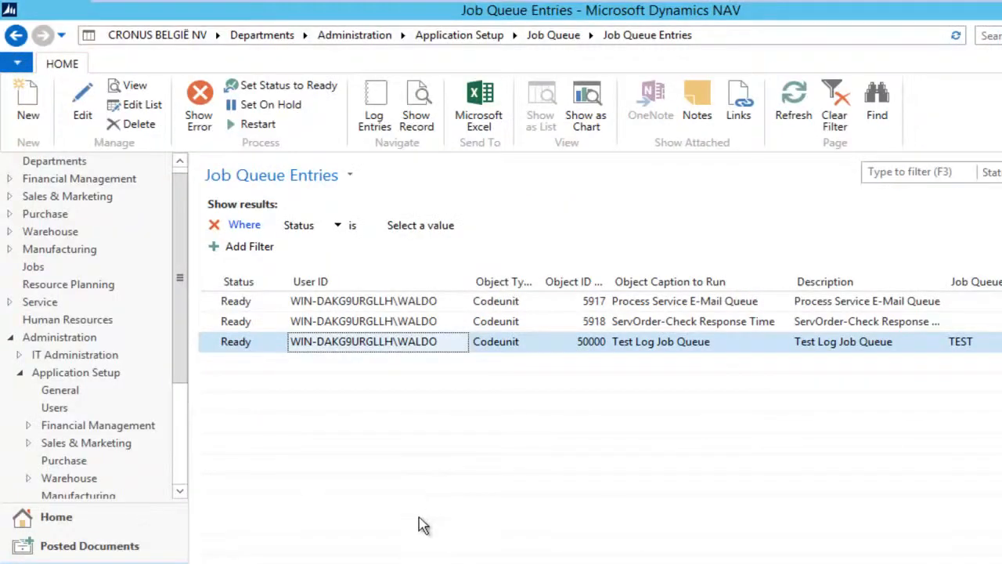
key("alt+Tab")
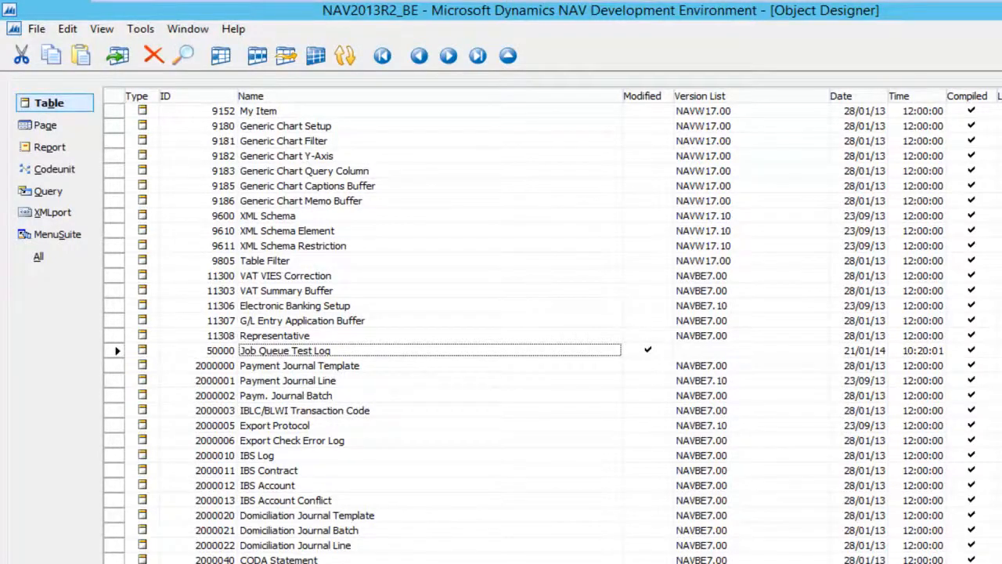
Run table 50000 Job Queue Test Log, widen it to show entries 13–21 with full timestamps, then return to NAV
key("alt+r")
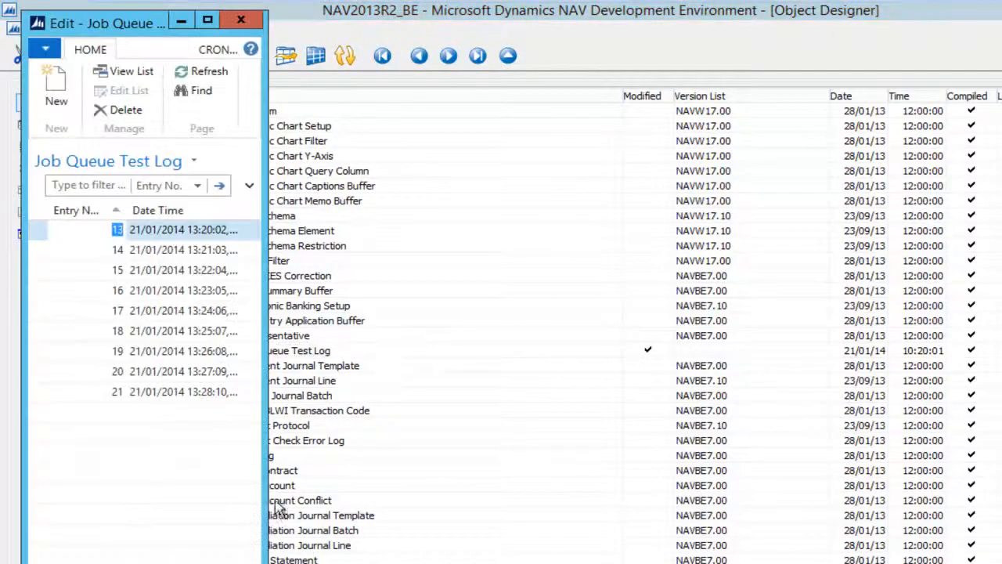
left_click_drag(263, 470, 454, 475)
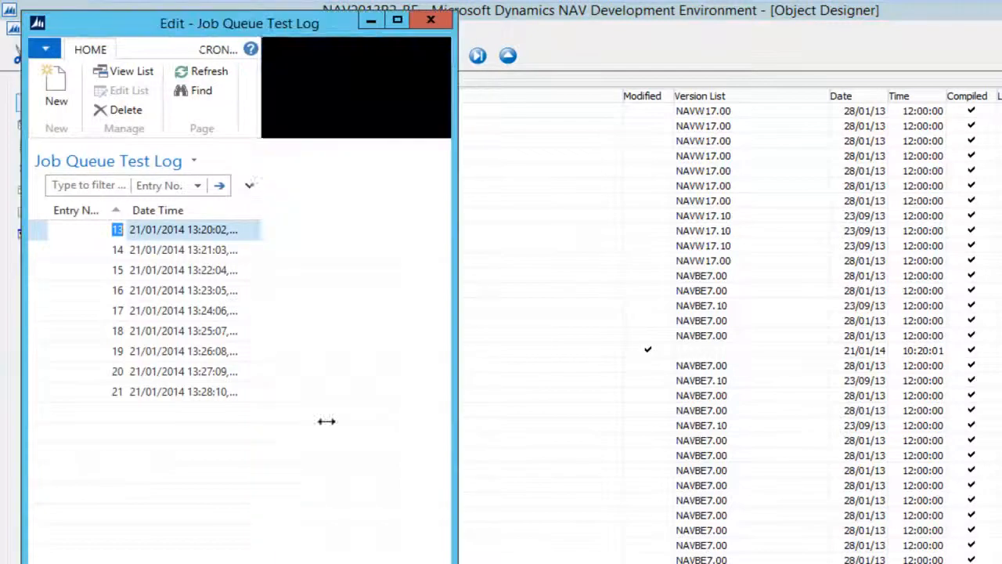
left_click_drag(242, 212, 296, 217)
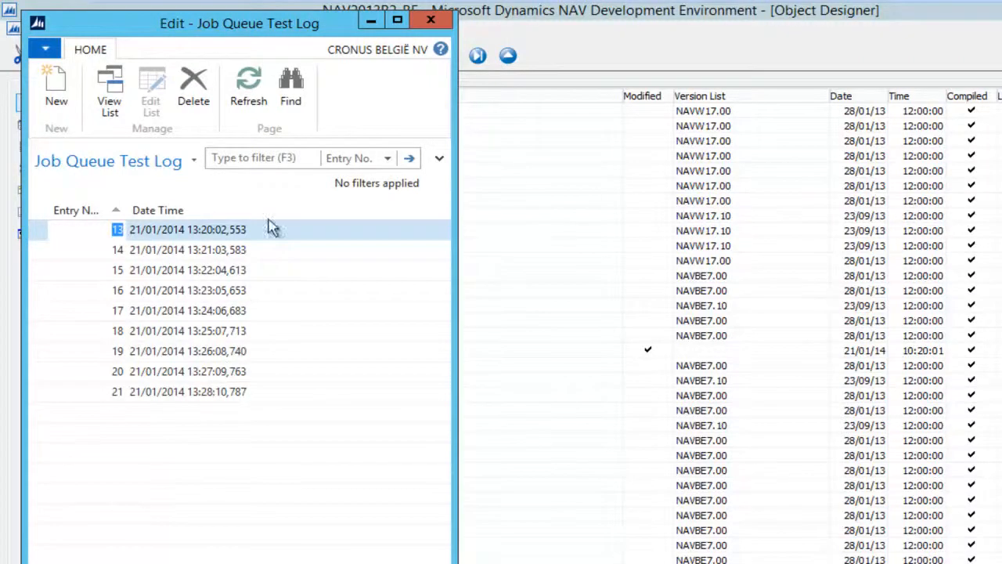
left_click(430, 19)
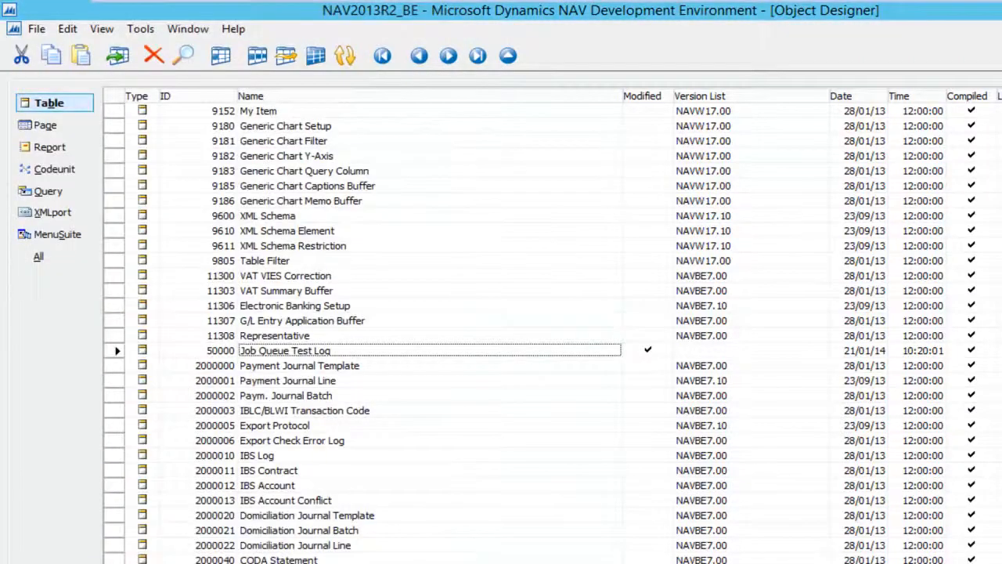
key("alt+Tab")
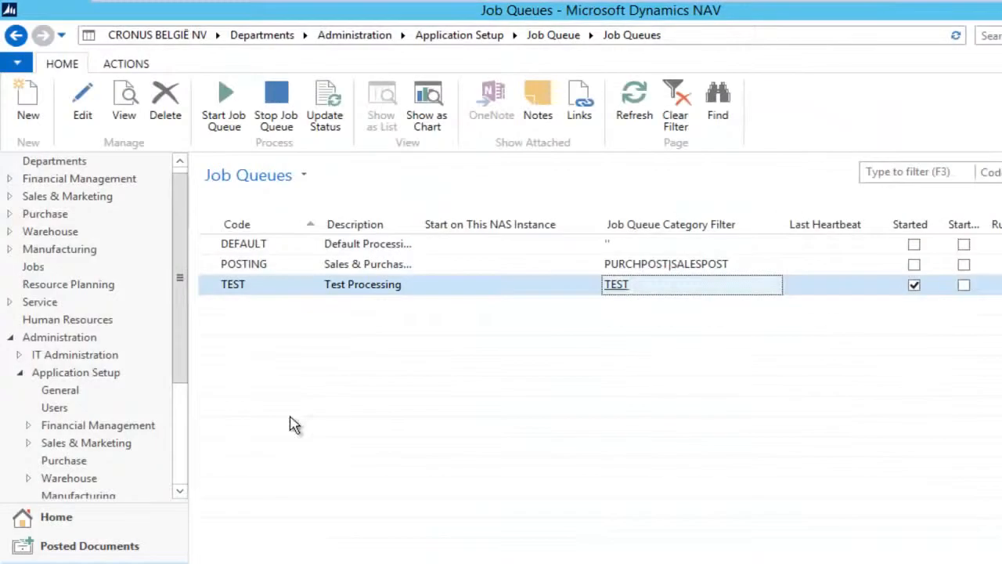
Stop the TEST job queue, clearing its last heartbeat and server instance
left_click(258, 290)
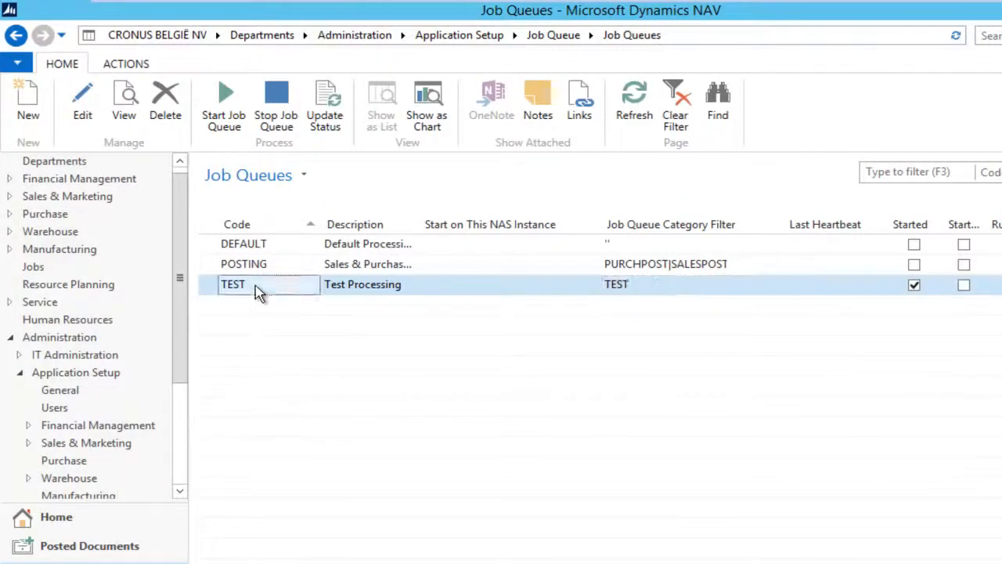
left_click(266, 125)
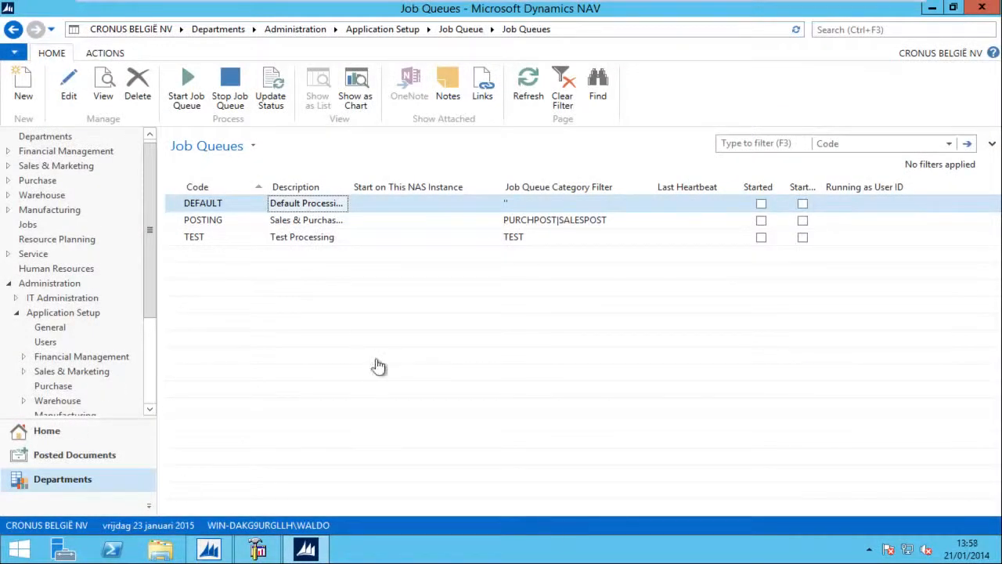
Tick Start Automatically From NAS on the TEST Job Queue Card and save it
double_click(302, 242)
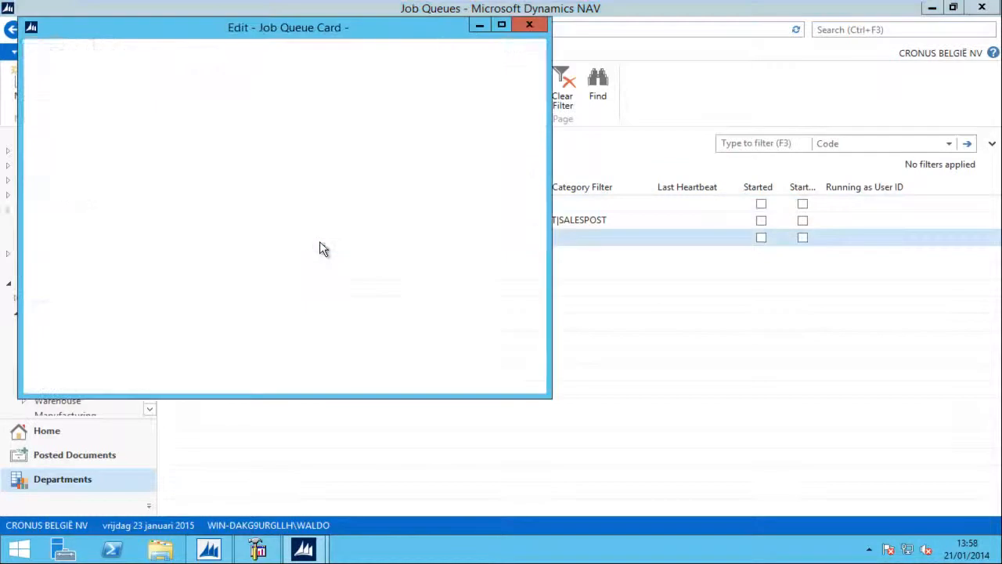
left_click(185, 317)
left_click(521, 380)
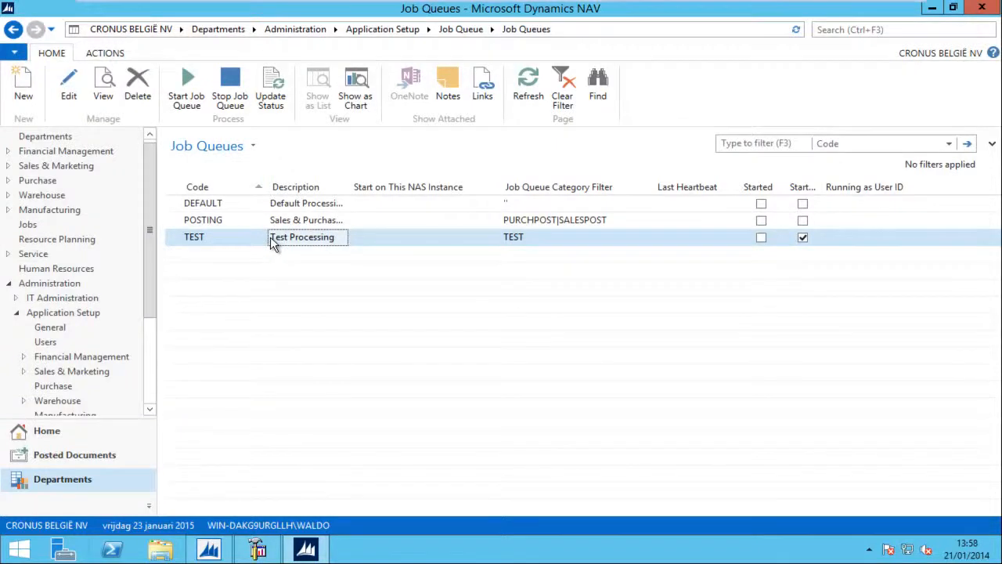
Launch PowerShell ISE as administrator and import the NavAdminTool module from the NAV 71 Service folder
right_click(112, 549)
left_click(90, 443)
type("import-Module 'C:\\Program Files\\Microsoft Dynamics NAV\\71\\Service\\navad")
key("Tab")
key("Return")
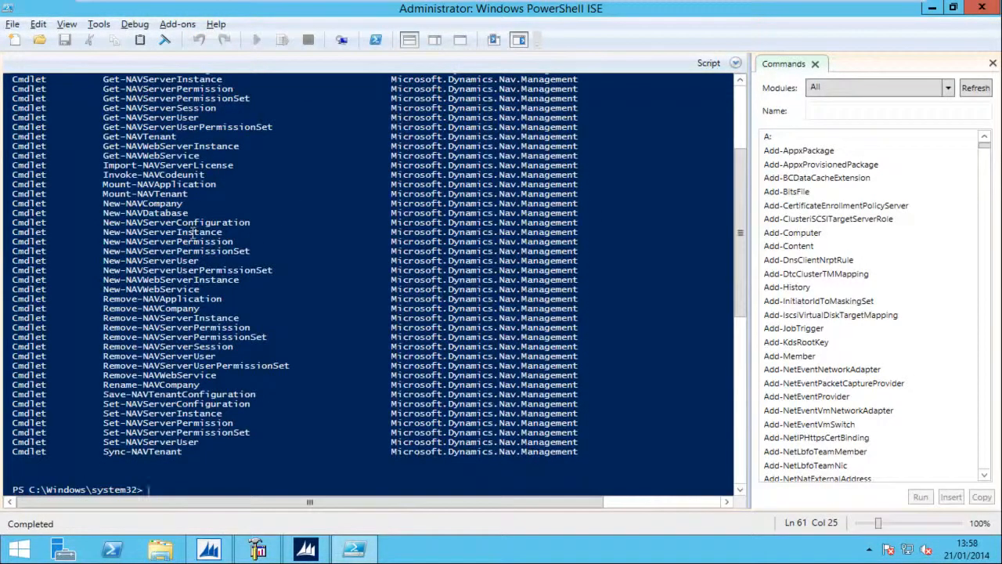
Paste the NAV server script into a new tab and review its credential, NASTier name and codeunit 450 lines
left_click(15, 39)
key("ctrl+v")
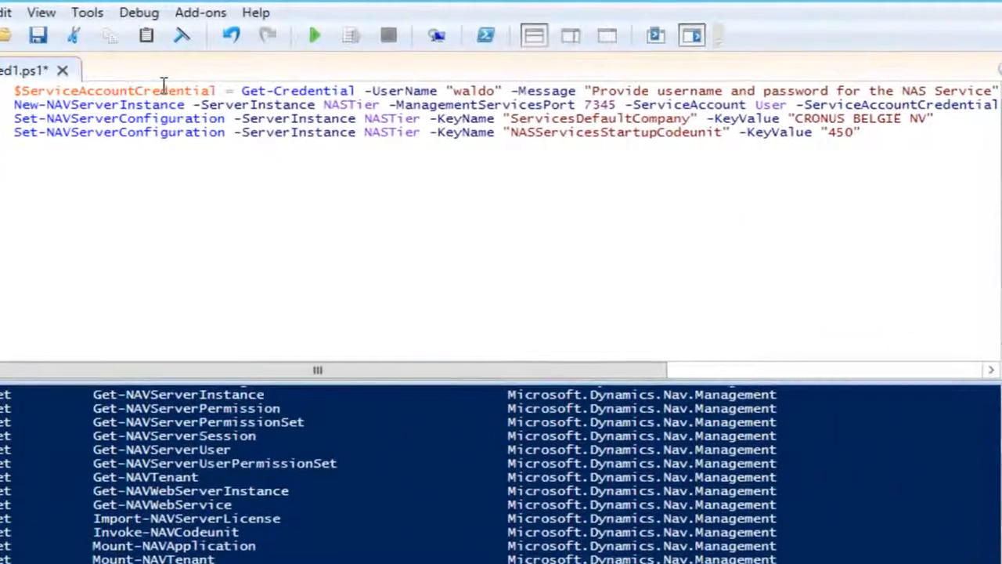
left_click_drag(164, 86, 677, 98)
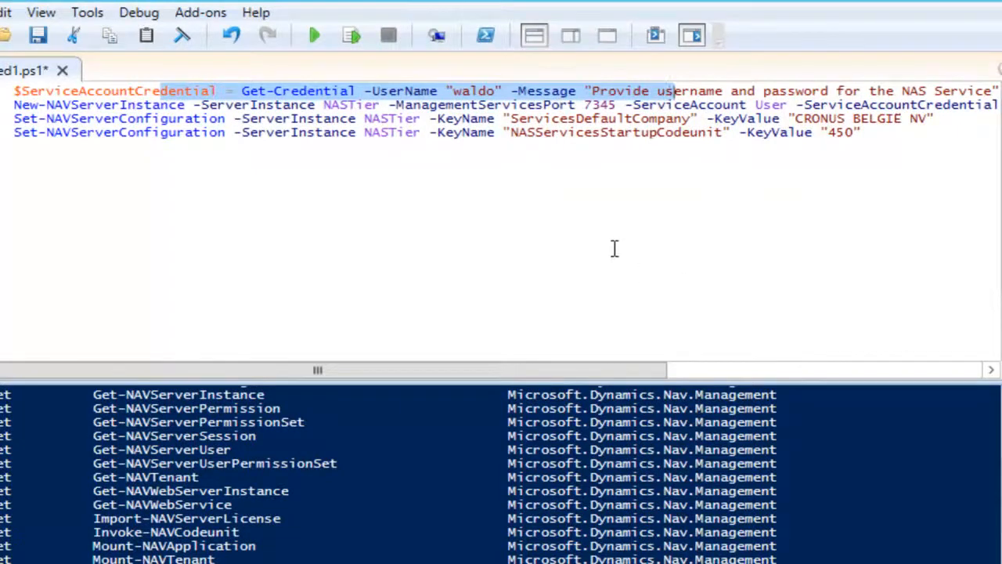
left_click(160, 106)
left_click_drag(119, 105, 182, 108)
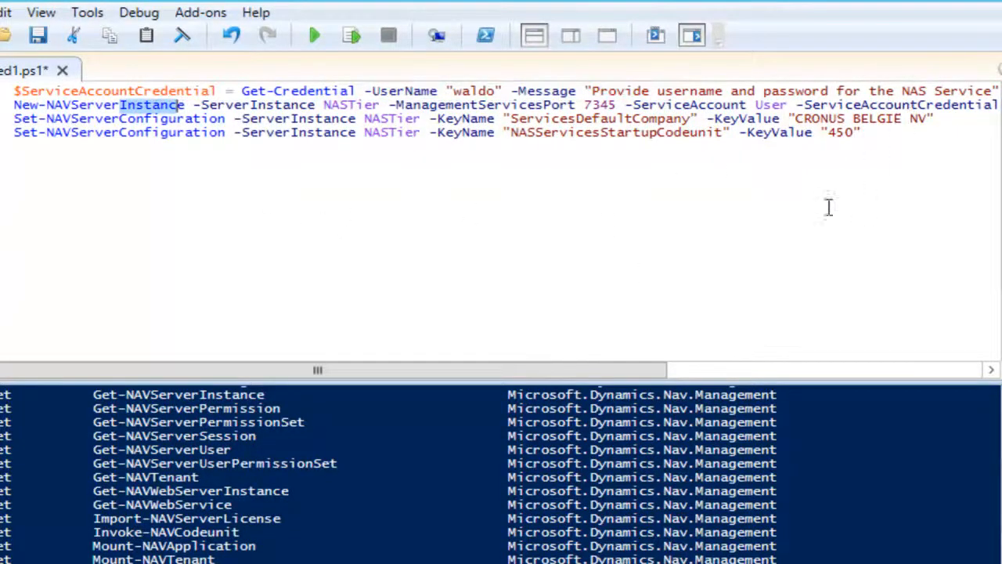
left_click_drag(326, 105, 381, 105)
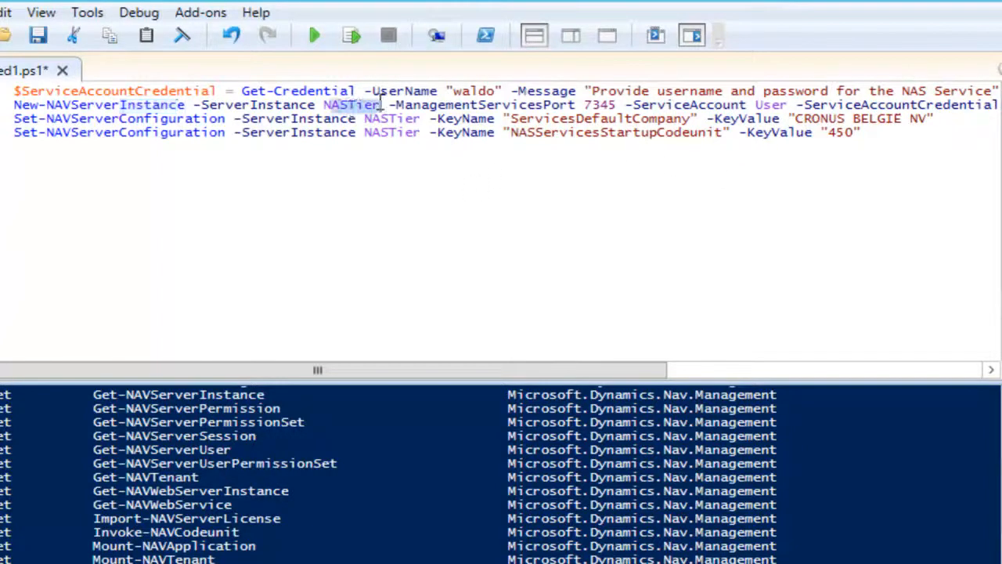
left_click(446, 174)
left_click_drag(880, 135, 510, 134)
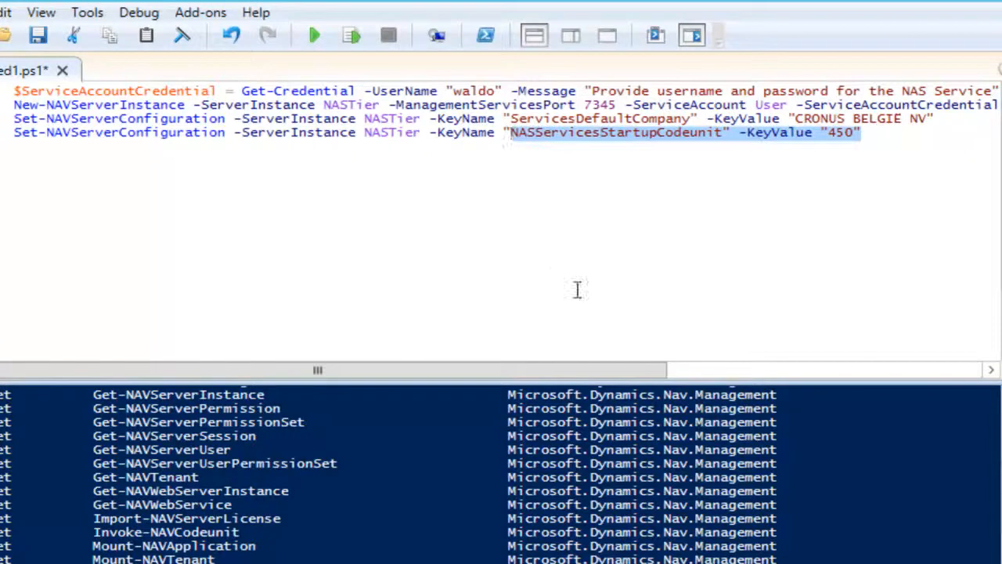
left_click(76, 160)
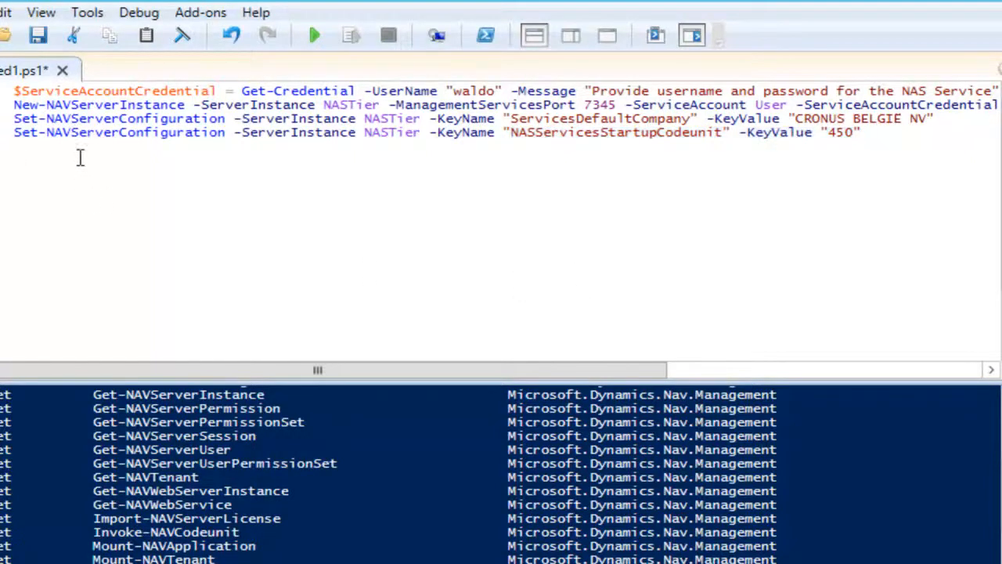
Run the script, supply the service account password, and view the new NASTier instance's settings
left_click(314, 35)
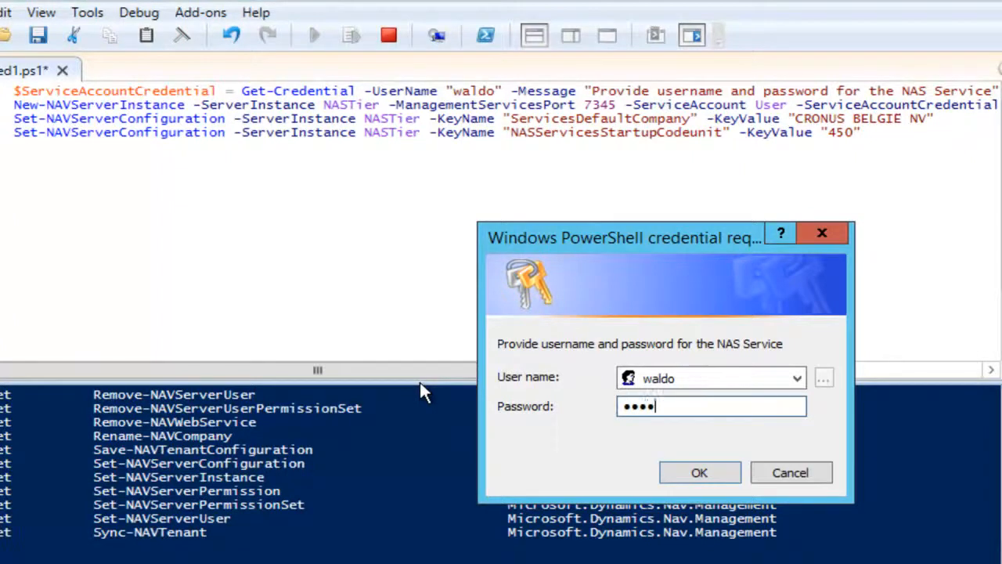
type("x")
key("Return")
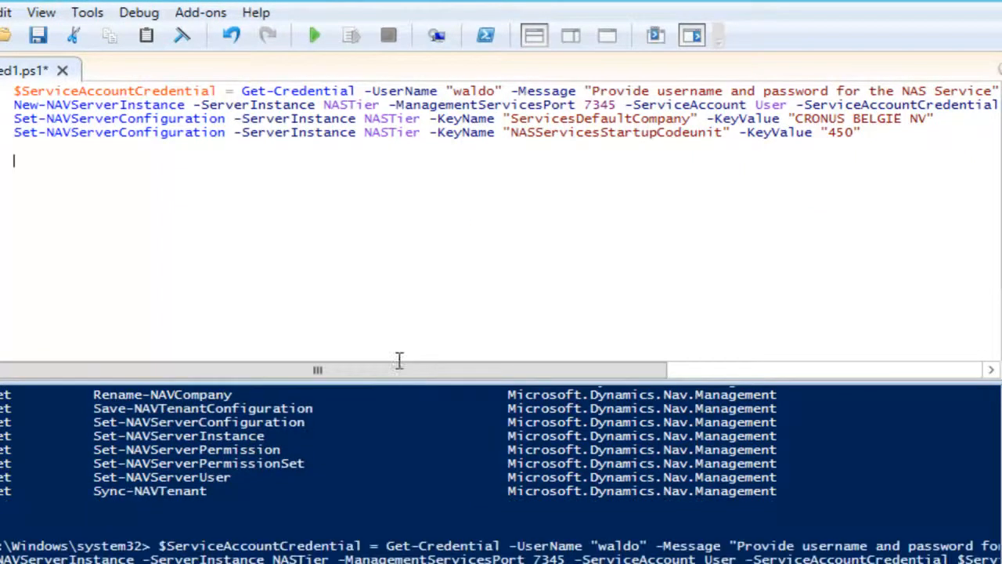
left_click(26, 134)
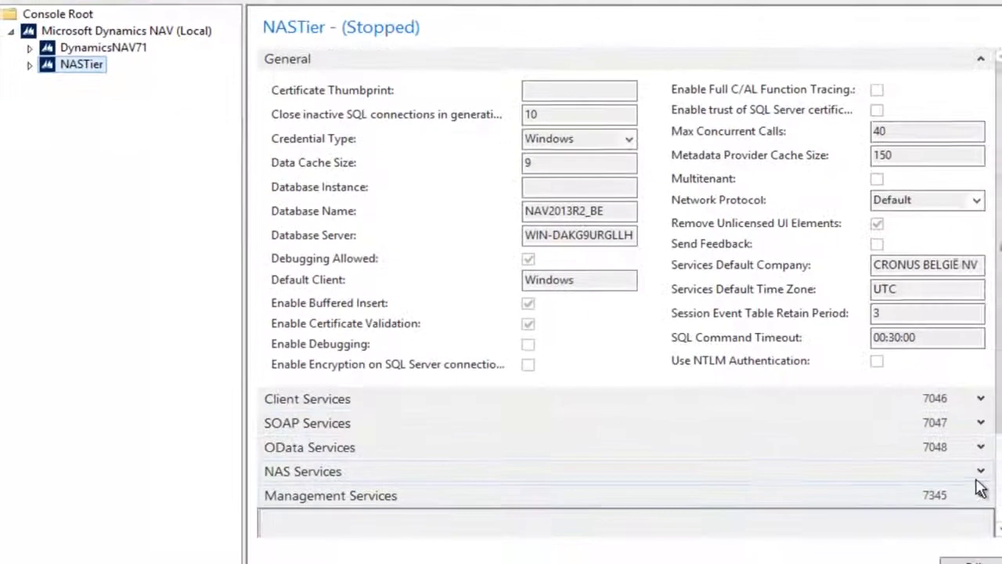
Verify NASTier's NAS Startup Codeunit is 450, then start the NASTier instance
left_click(977, 475)
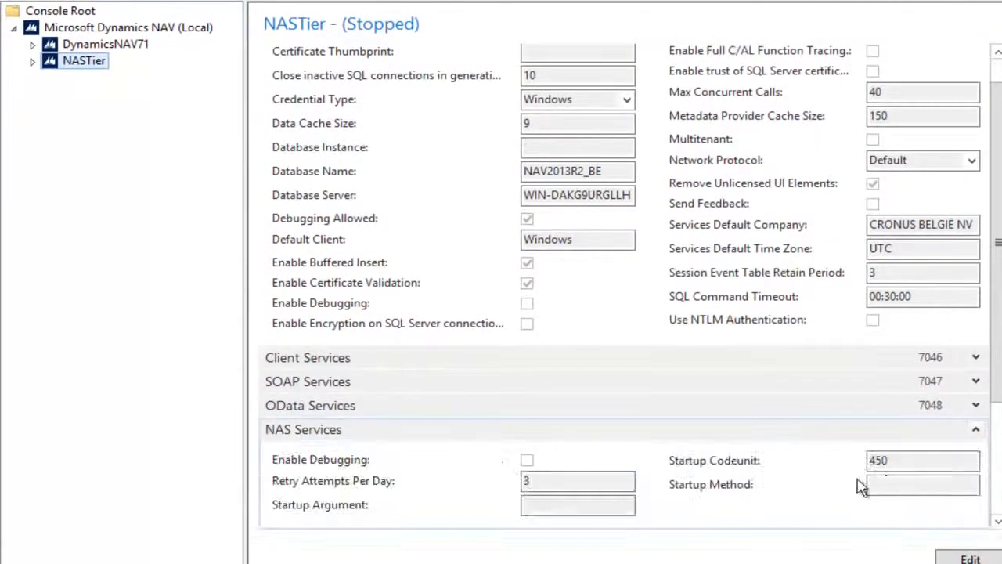
left_click_drag(890, 461, 854, 462)
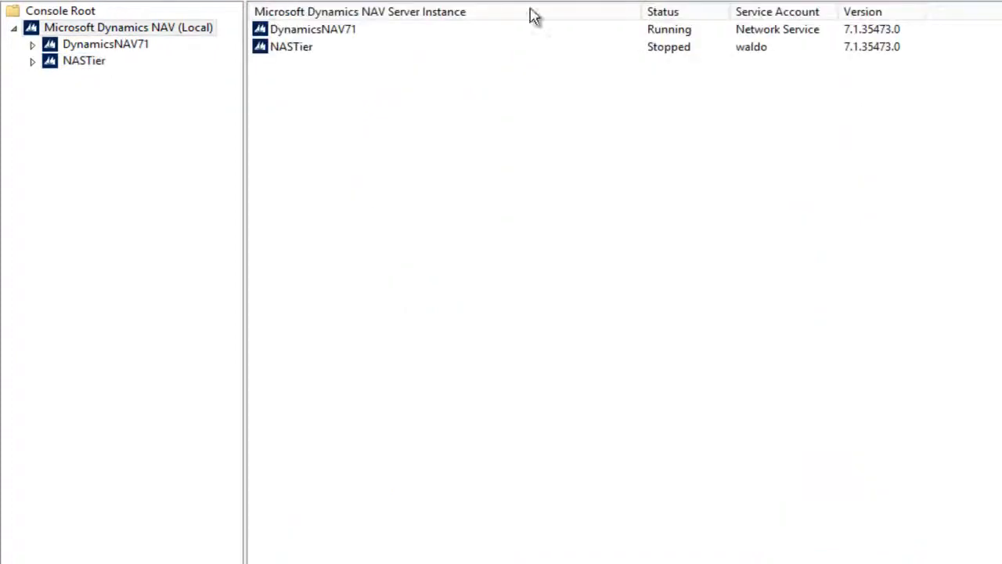
right_click(298, 50)
left_click(375, 91)
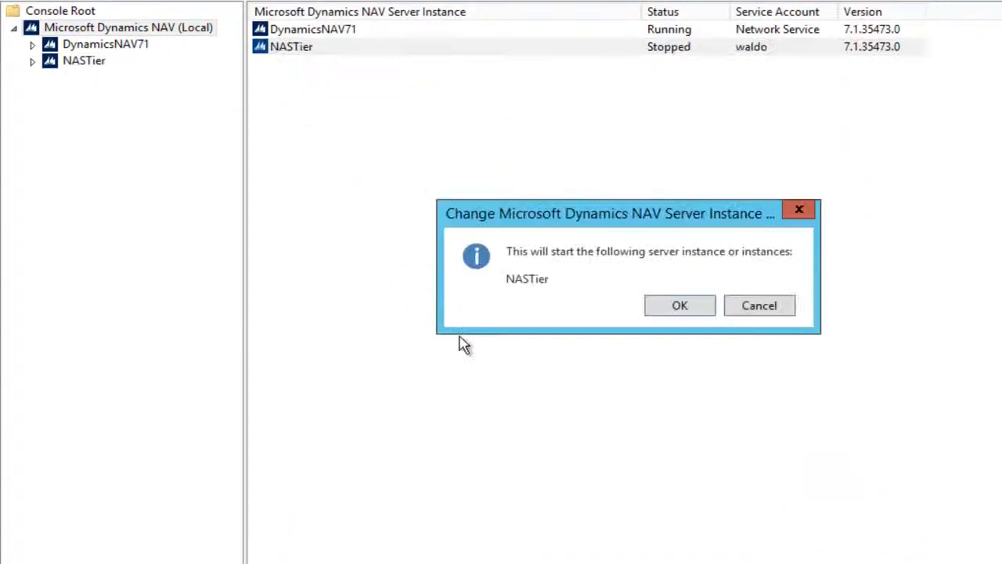
left_click(654, 310)
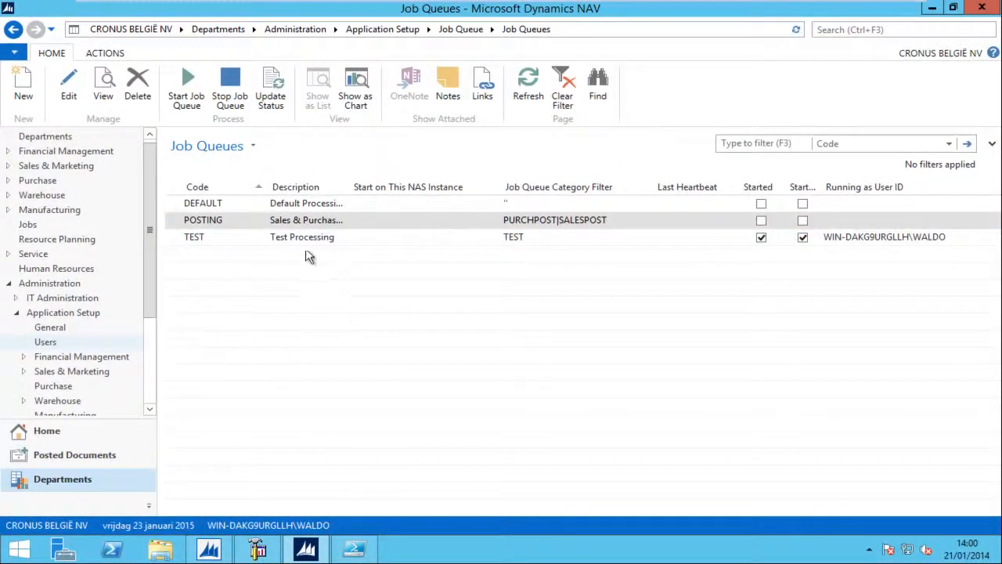
left_click(304, 242)
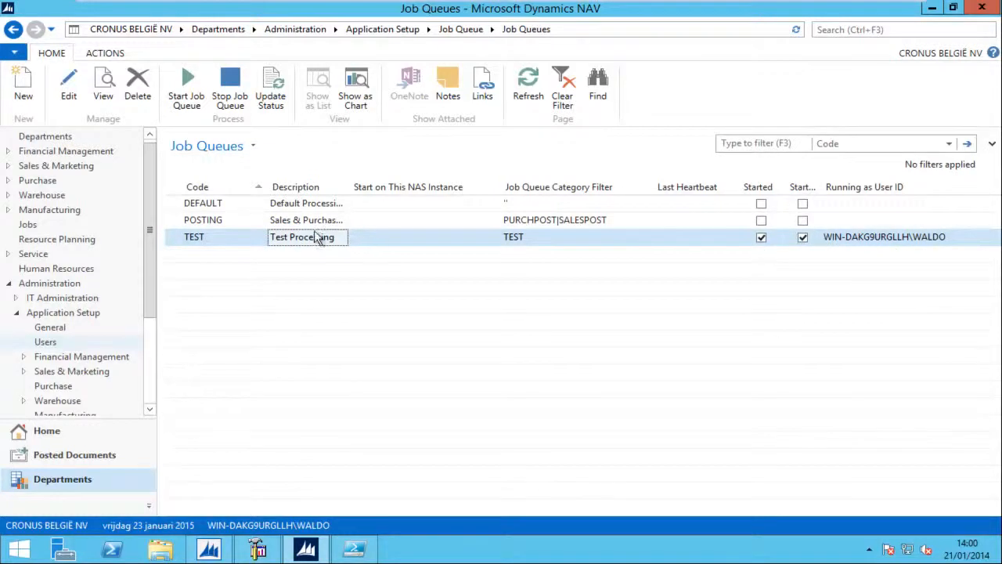
double_click(304, 243)
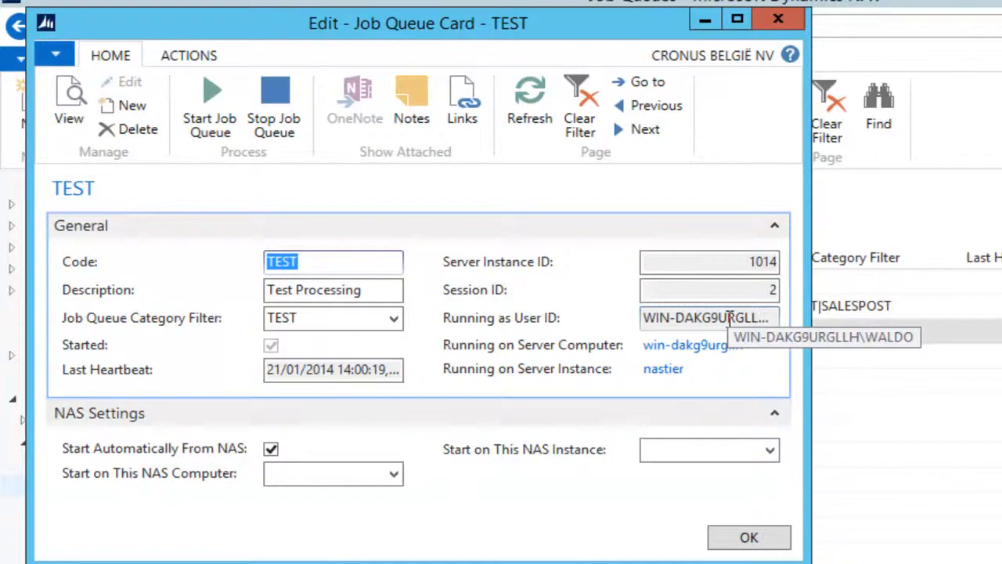
key("Escape")
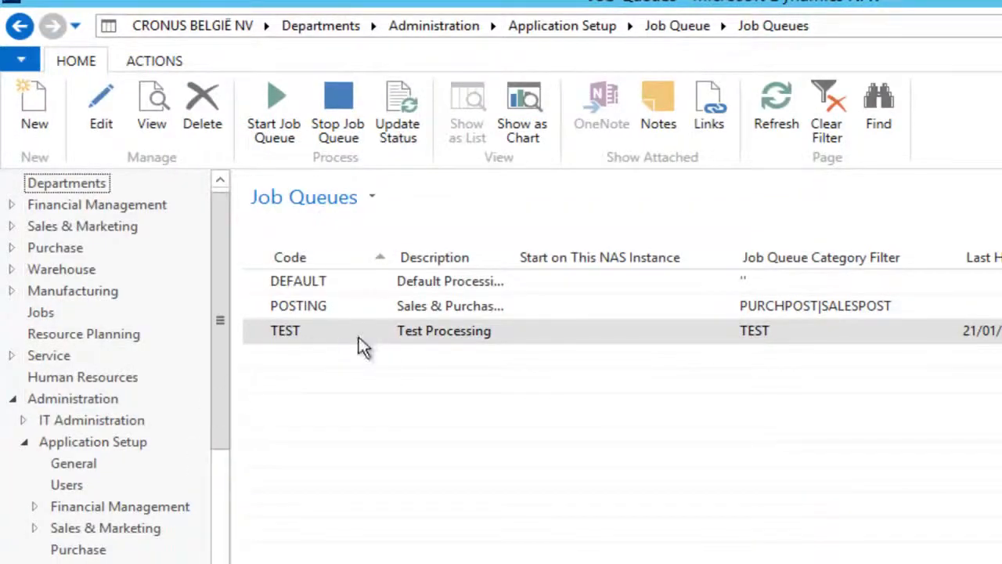
left_click(425, 338)
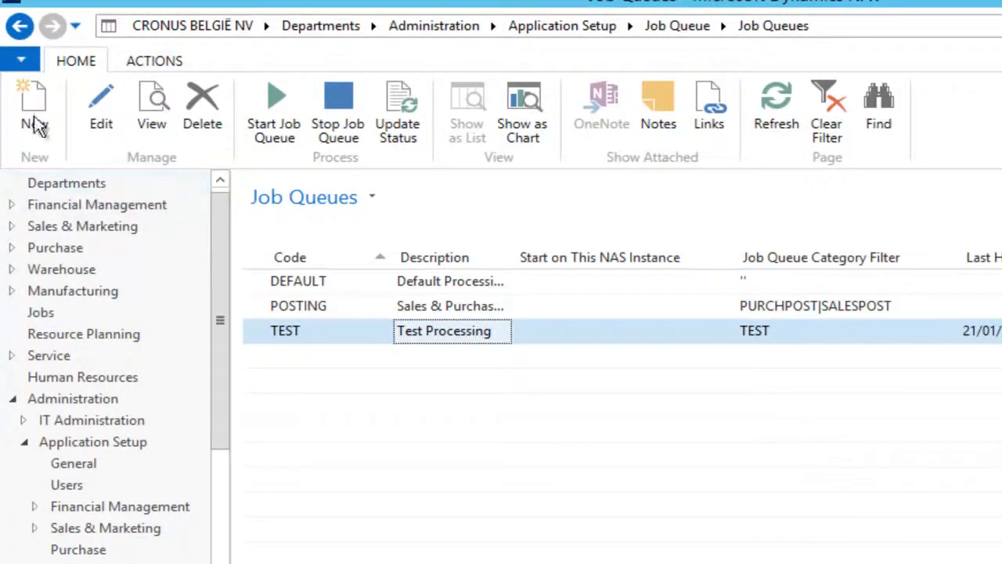
Show the Test Log Job Queue entry's log, with Success runs at 14:01 and 14:02 and full start timestamps
left_click(20, 26)
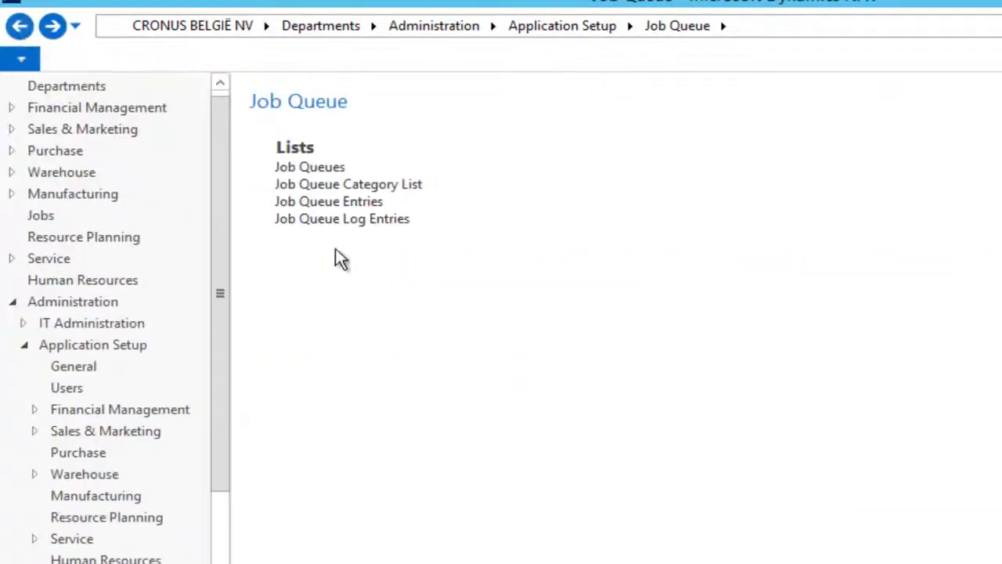
left_click(343, 204)
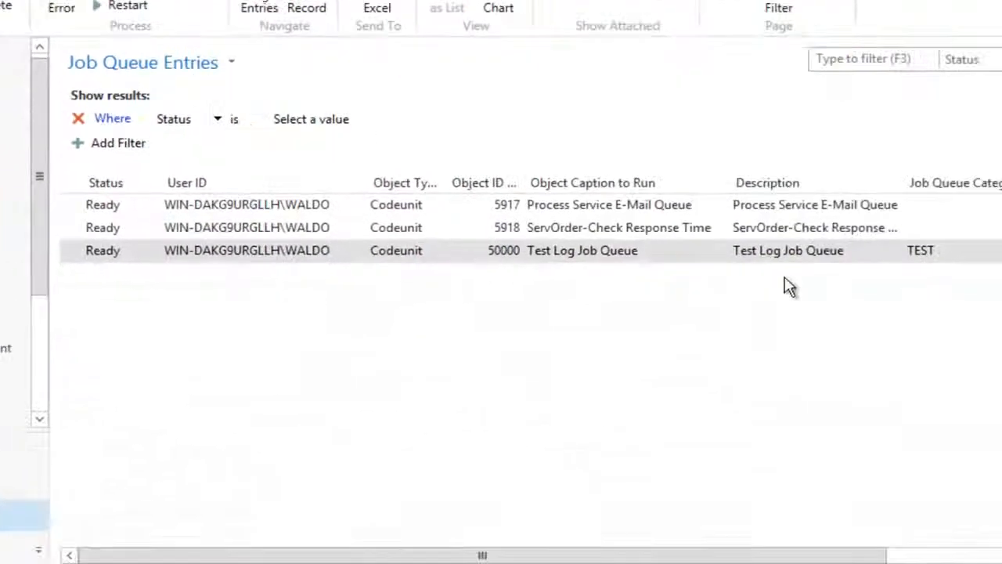
left_click(940, 252)
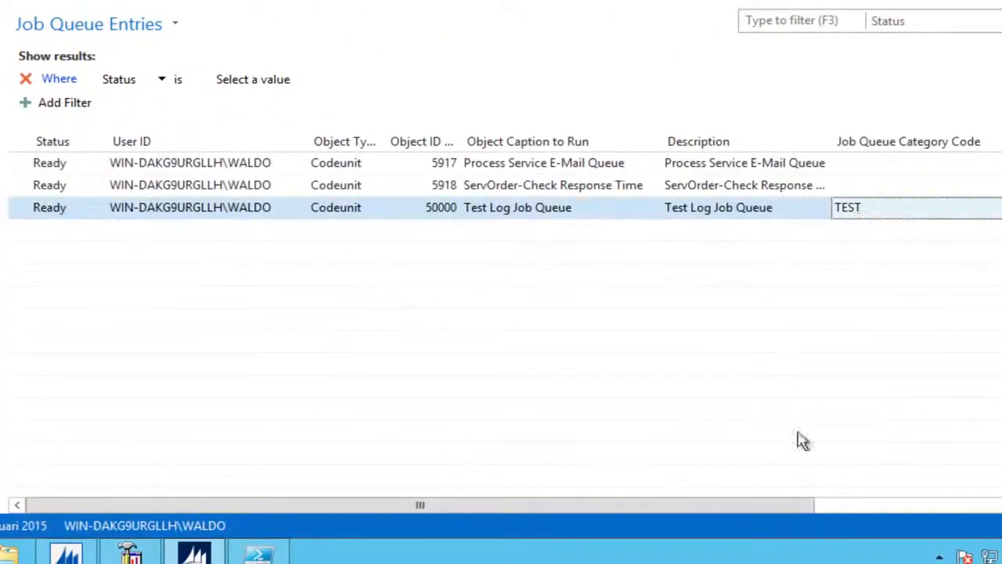
left_click_drag(772, 505, 1001, 505)
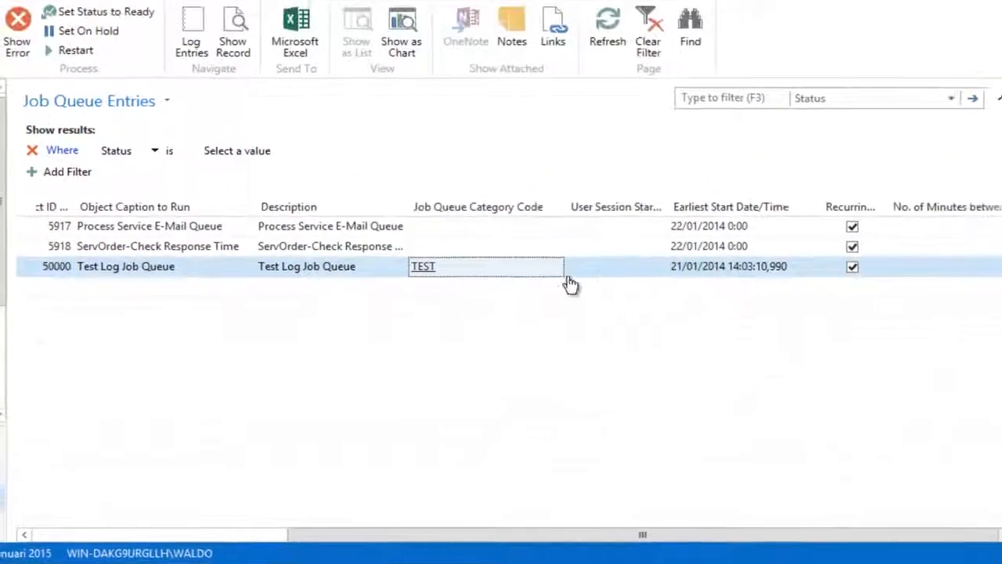
left_click(190, 49)
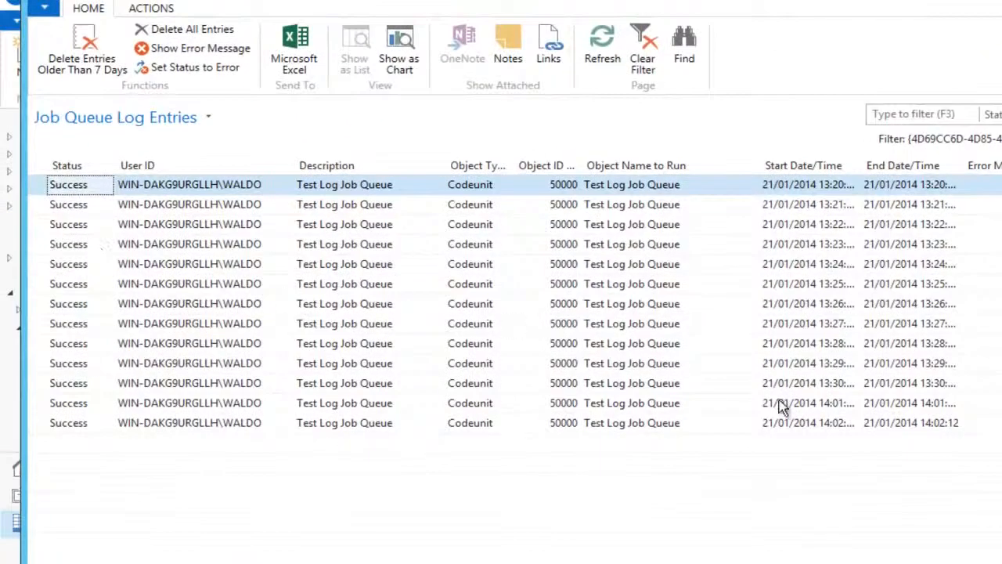
left_click(836, 404)
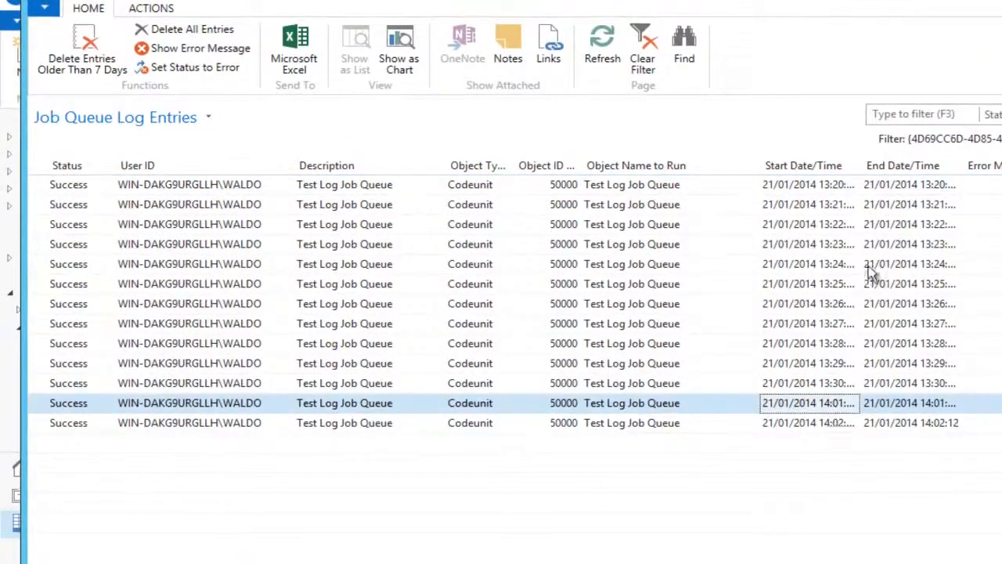
double_click(859, 165)
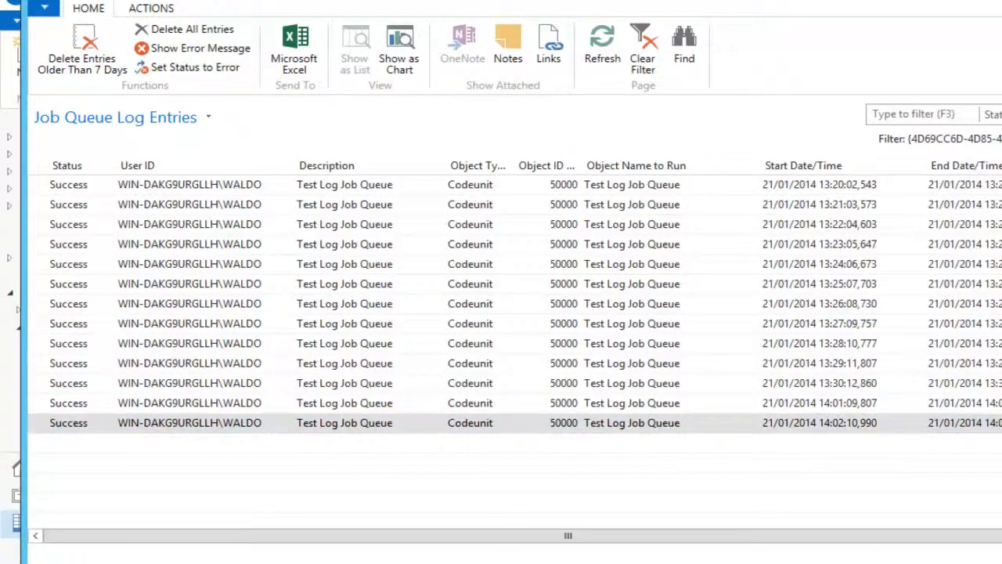